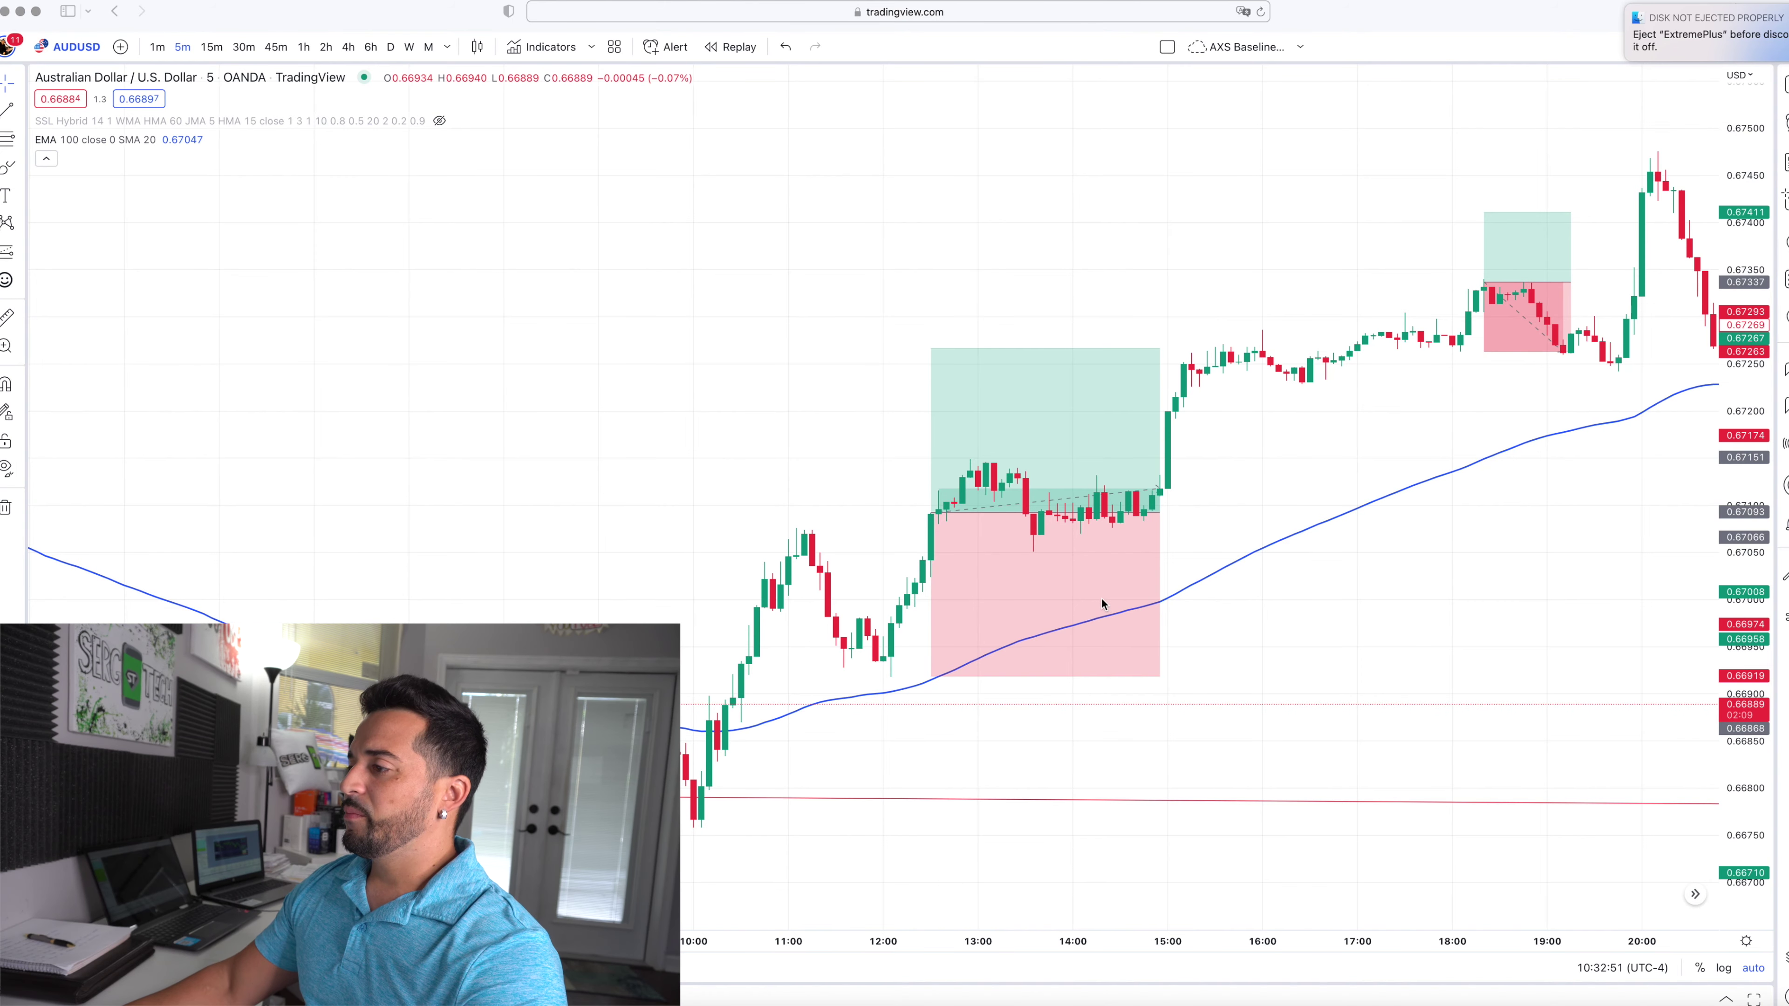
Step: Pan the AUDUSD chart out to 22:00 and display the long position's profit and stop labels
{"action": "scroll", "coordinate": [1102, 598], "scroll_direction": "up", "scroll_amount": 1}
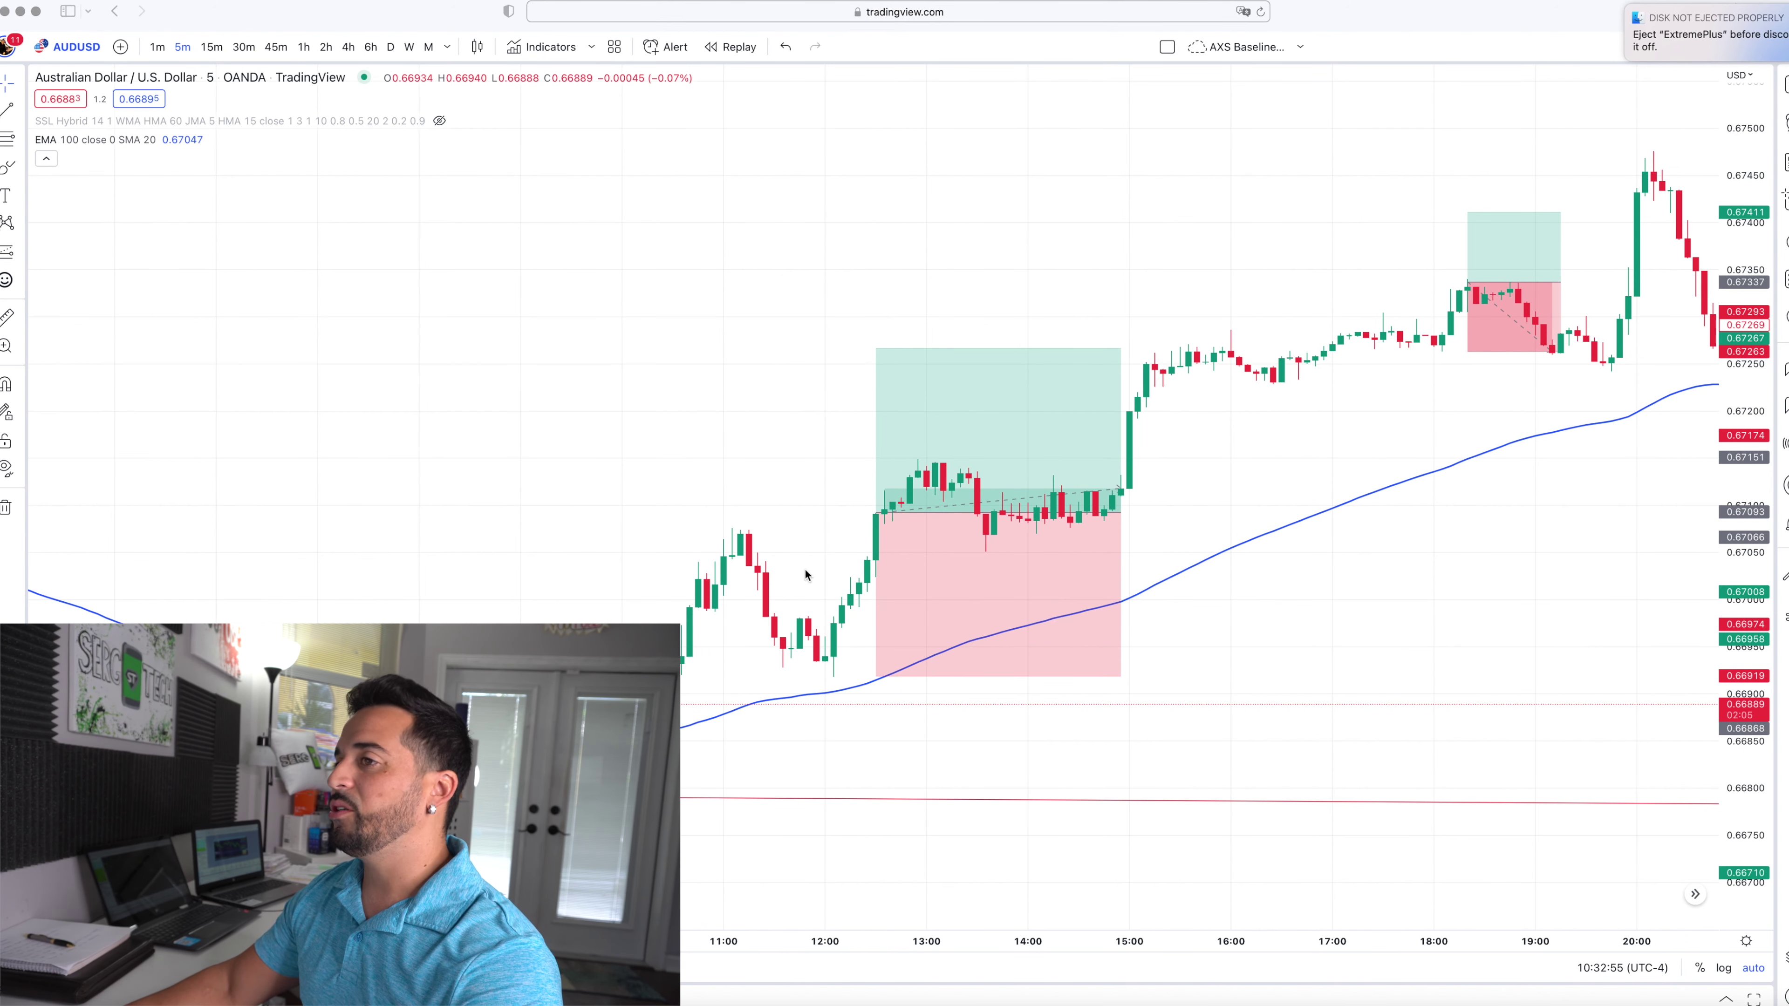
{"action": "scroll", "coordinate": [805, 569], "scroll_direction": "down", "scroll_amount": 1}
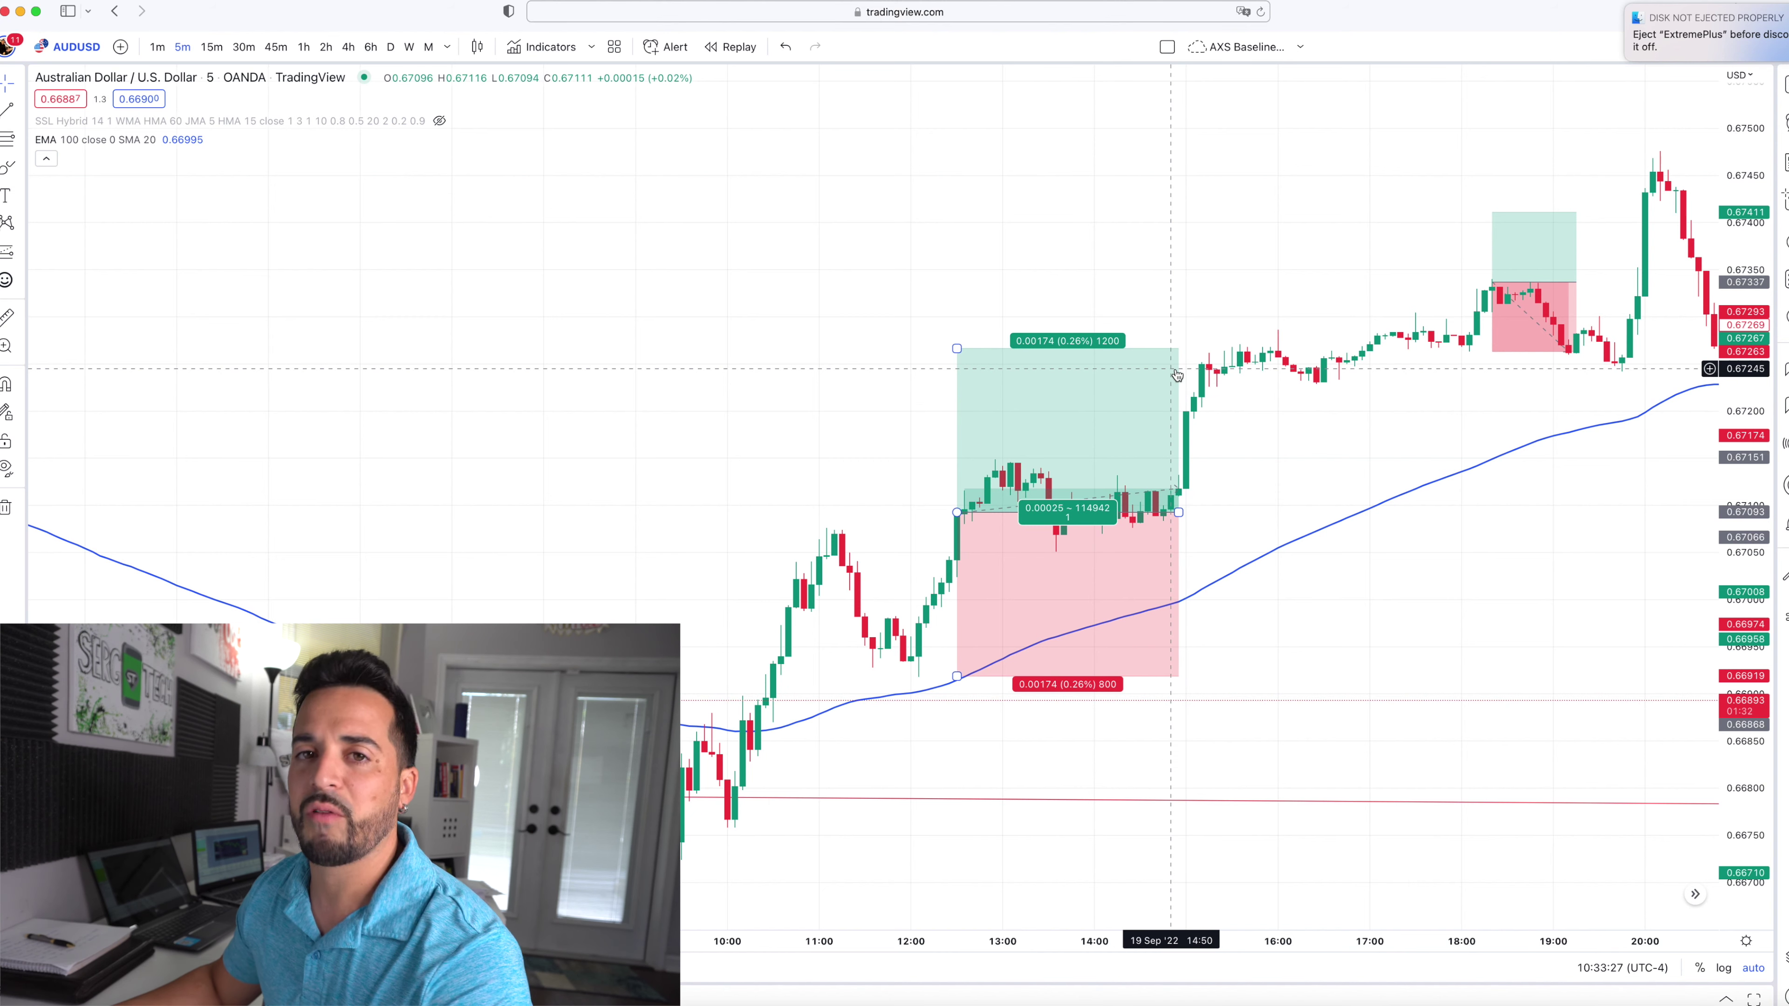
{"action": "left_click_drag", "start_coordinate": [1177, 374], "coordinate": [1094, 368]}
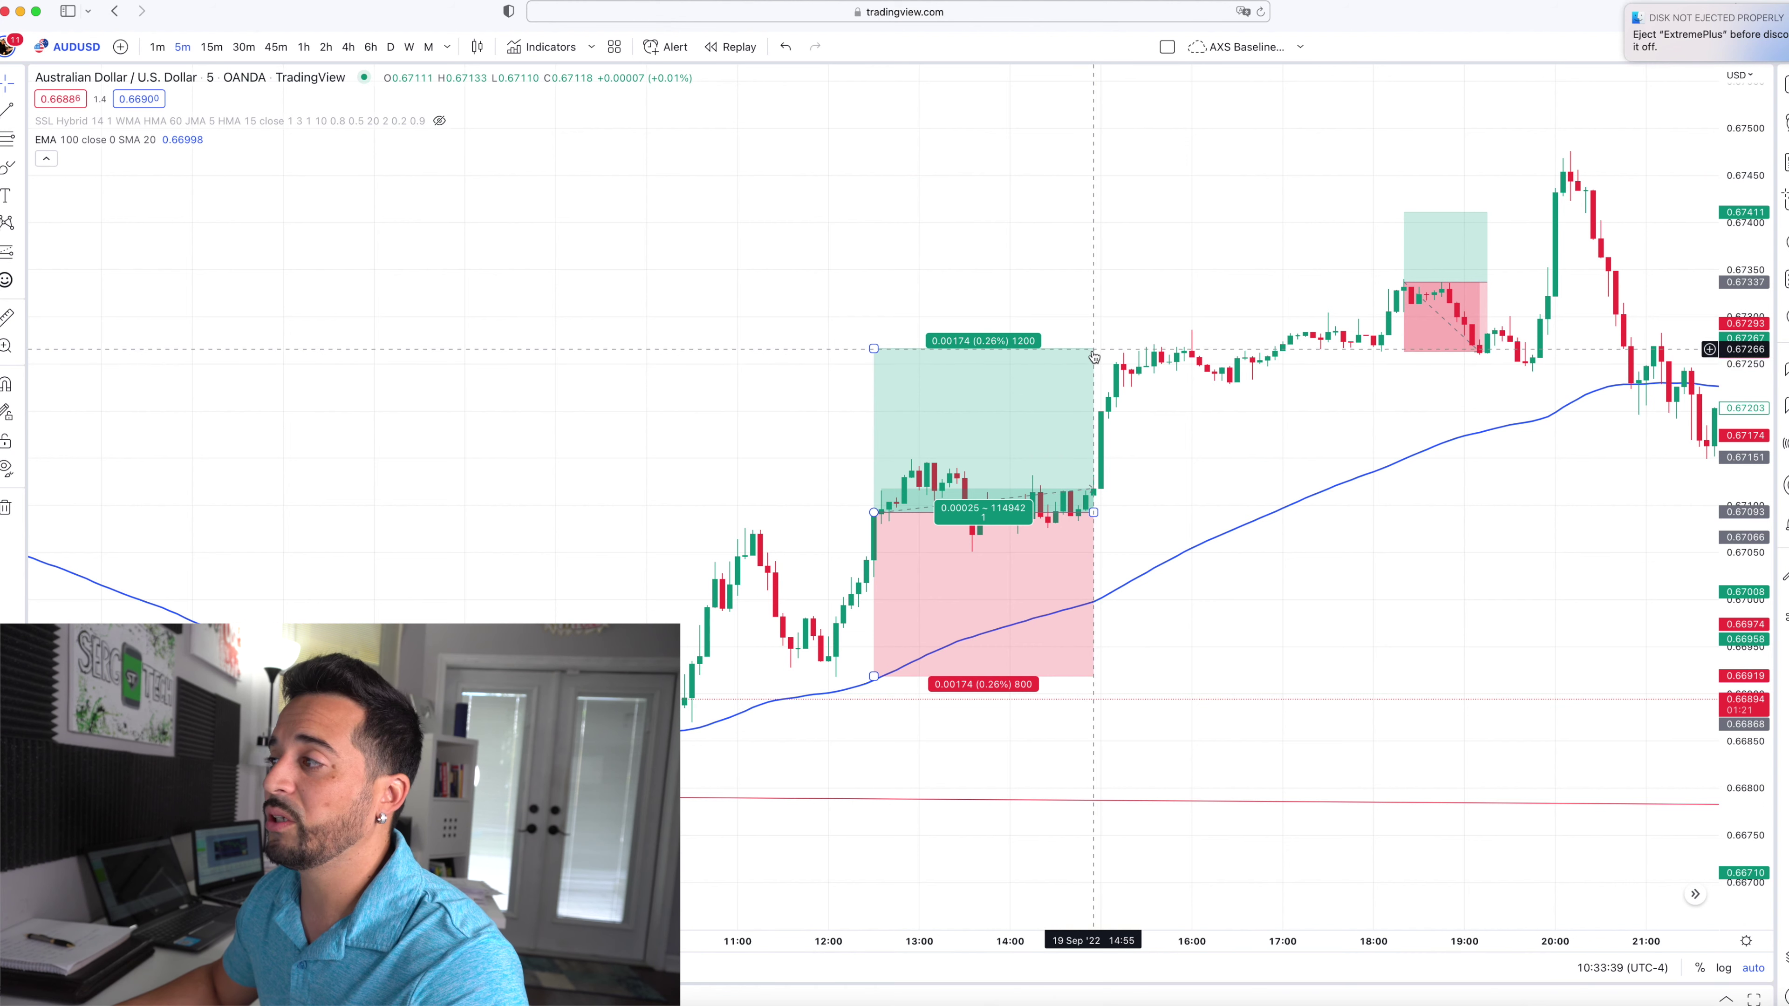
{"action": "left_click_drag", "start_coordinate": [1093, 364], "coordinate": [1009, 367]}
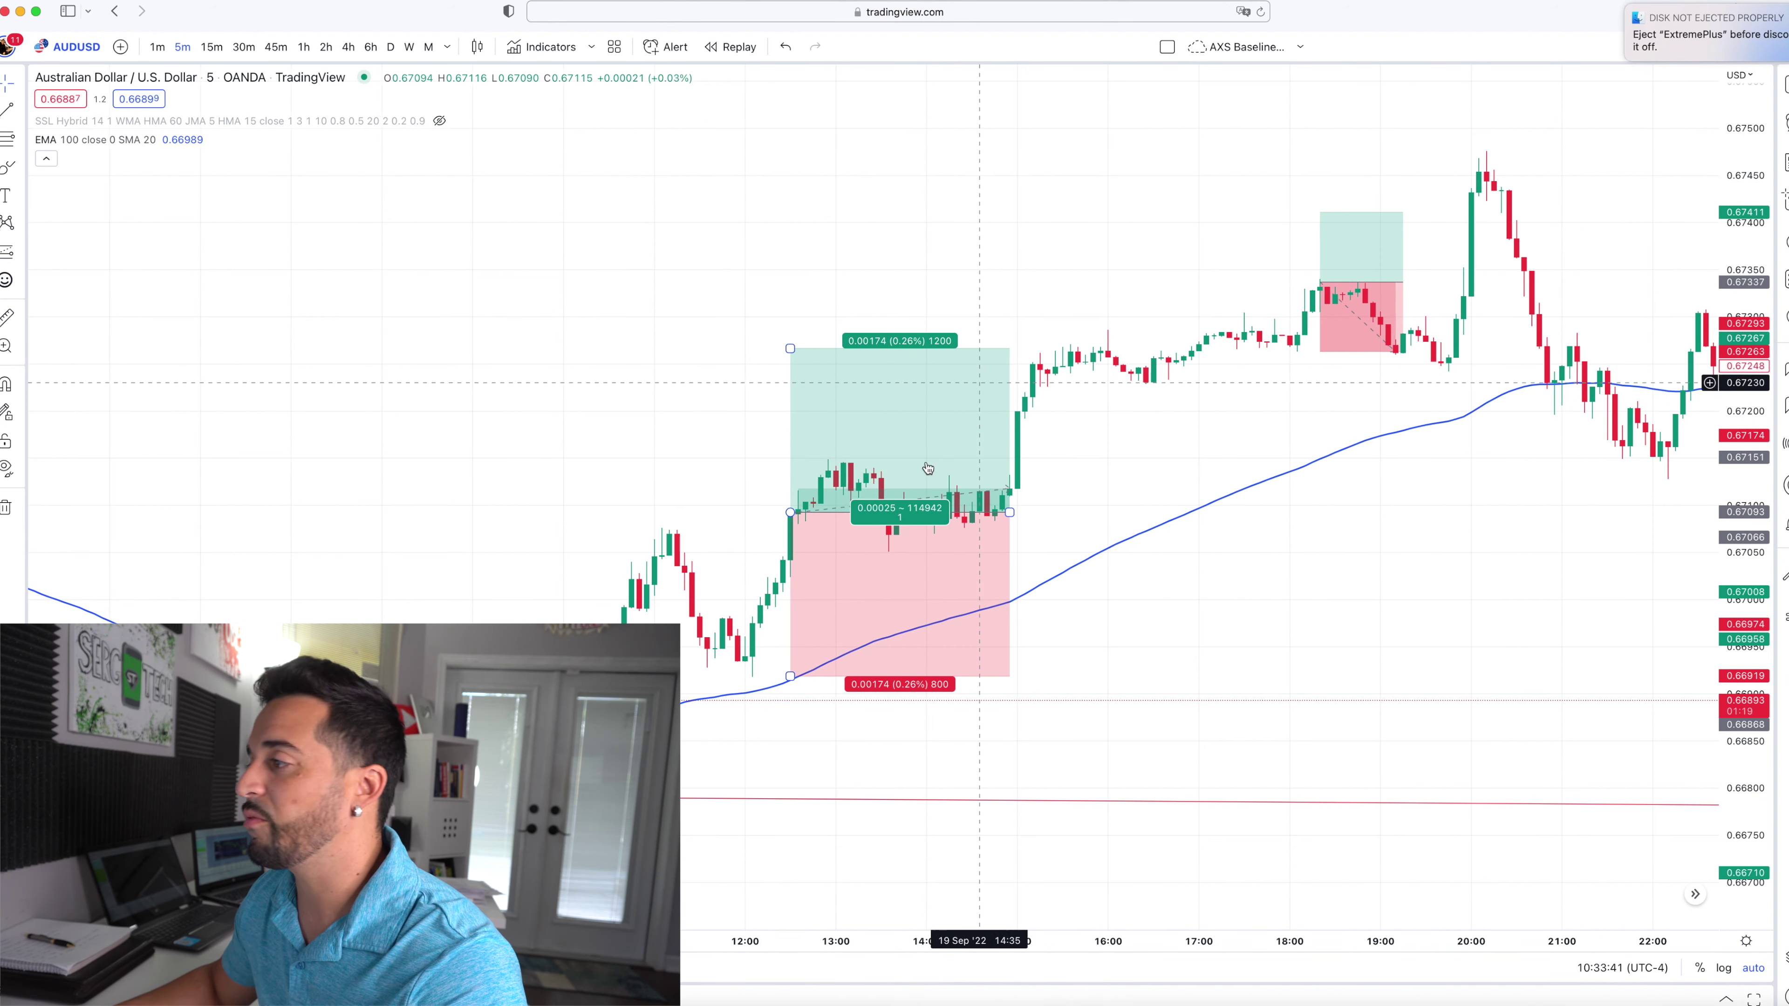
{"action": "left_click", "coordinate": [946, 400]}
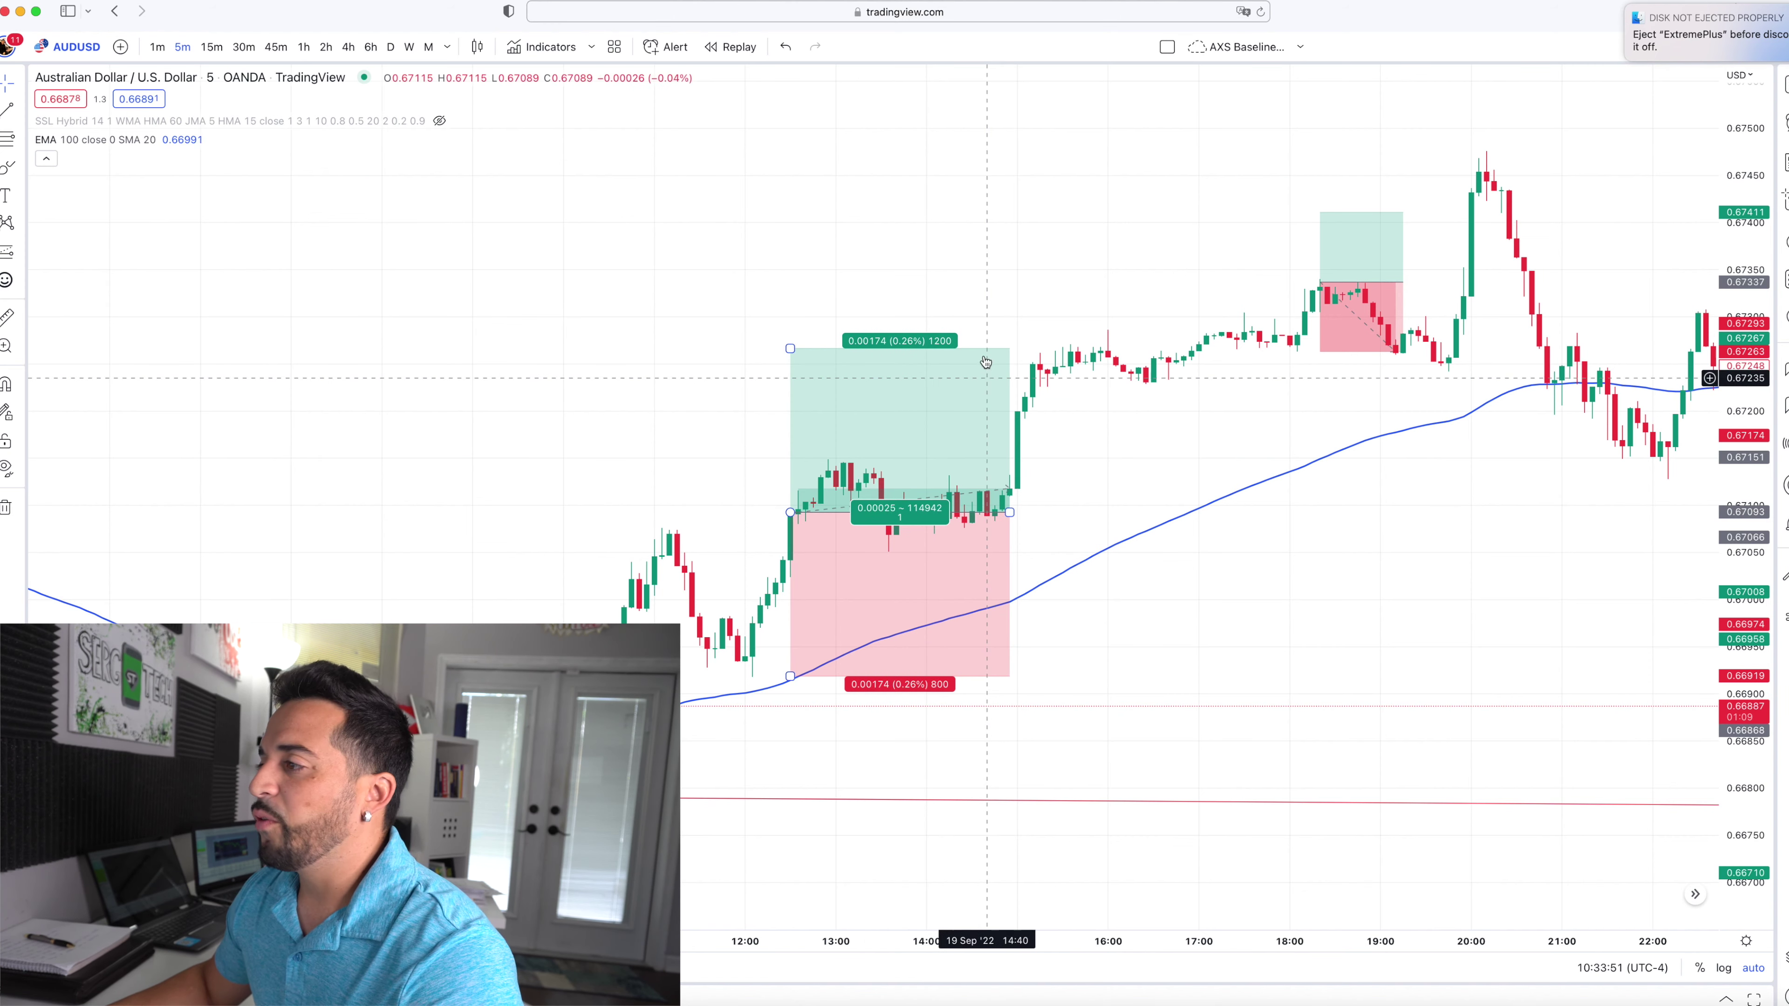
{"action": "left_click_drag", "start_coordinate": [1152, 439], "coordinate": [1128, 438]}
Step: Load OANDA's GBPUSD chart and scroll around its 19 Sep long-position setup
{"action": "type", "text": "GBPUSD"}
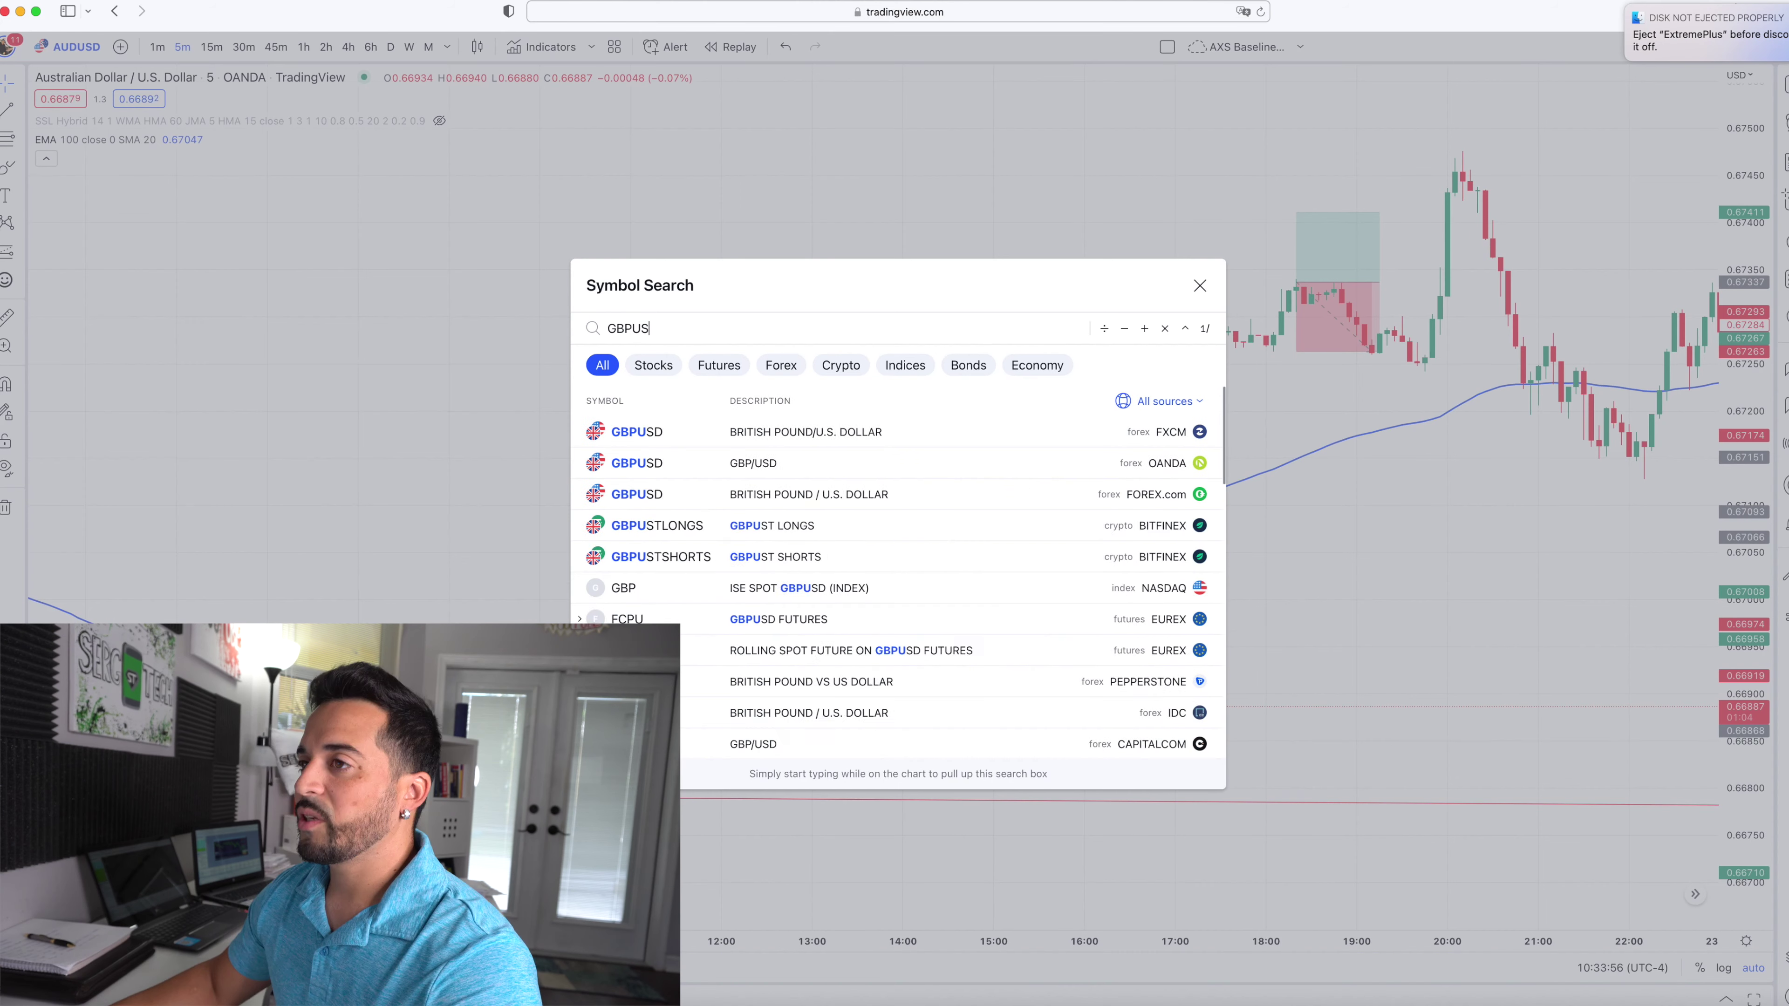
{"action": "left_click", "coordinate": [704, 462]}
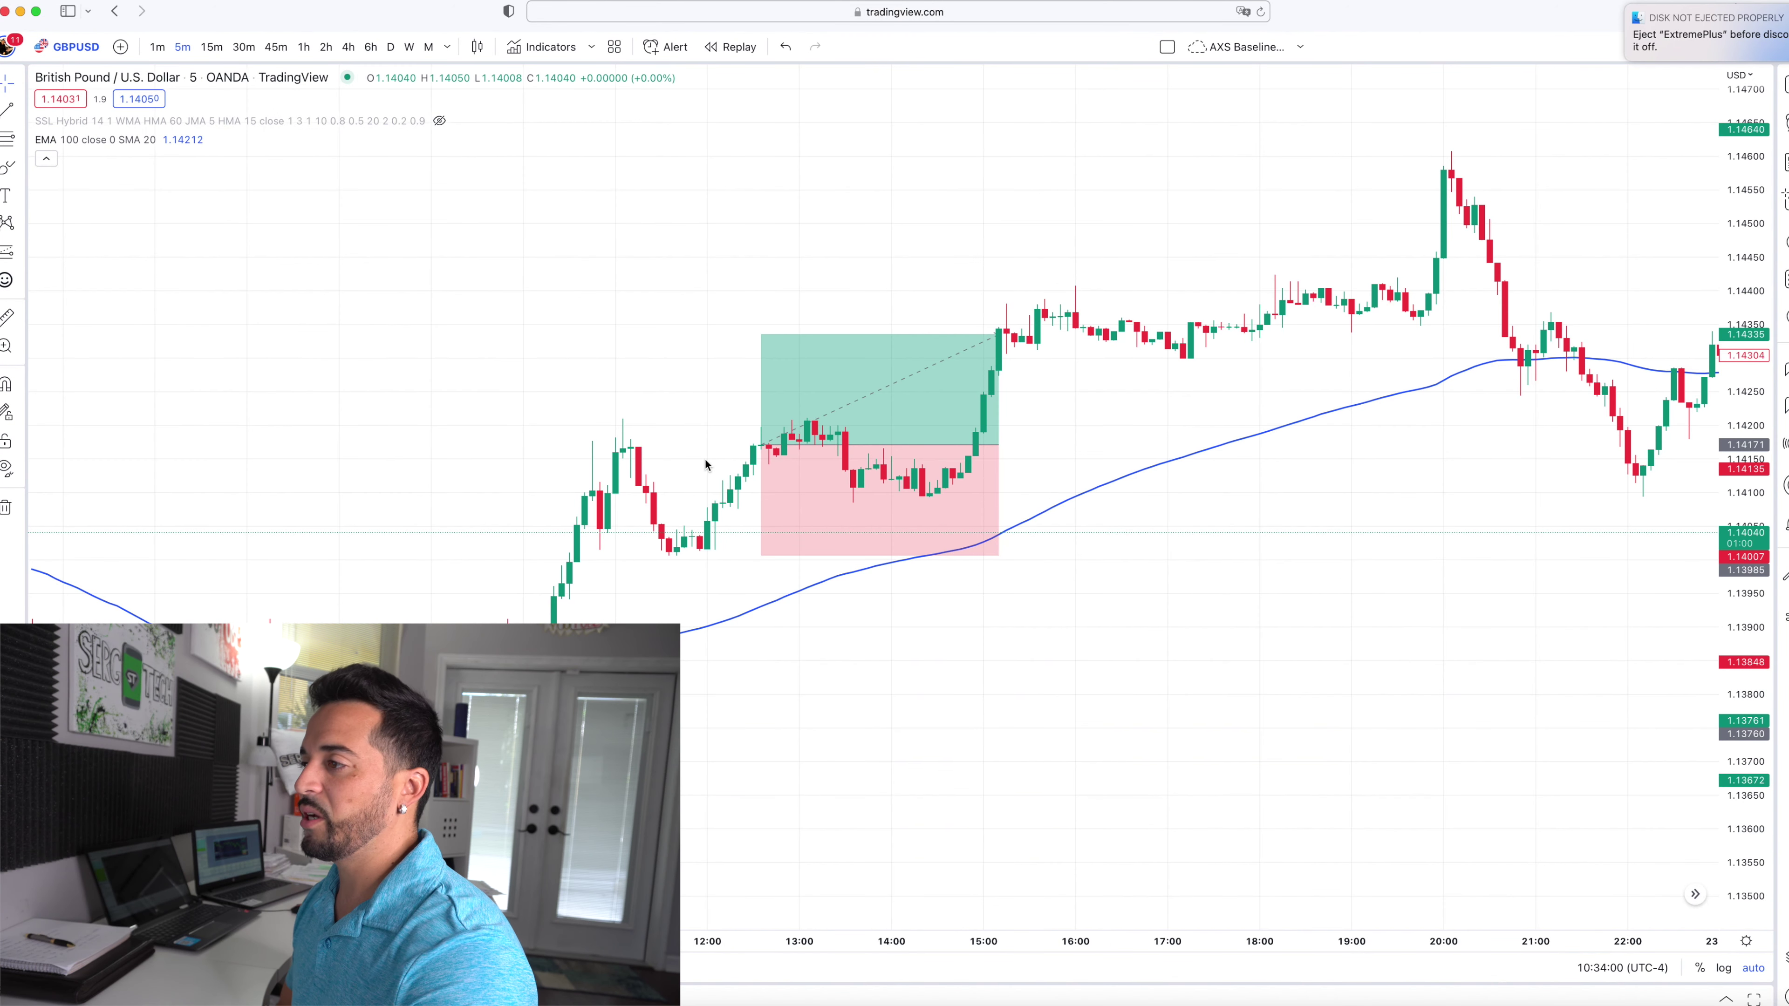
{"action": "scroll", "coordinate": [704, 459], "scroll_direction": "up", "scroll_amount": 2}
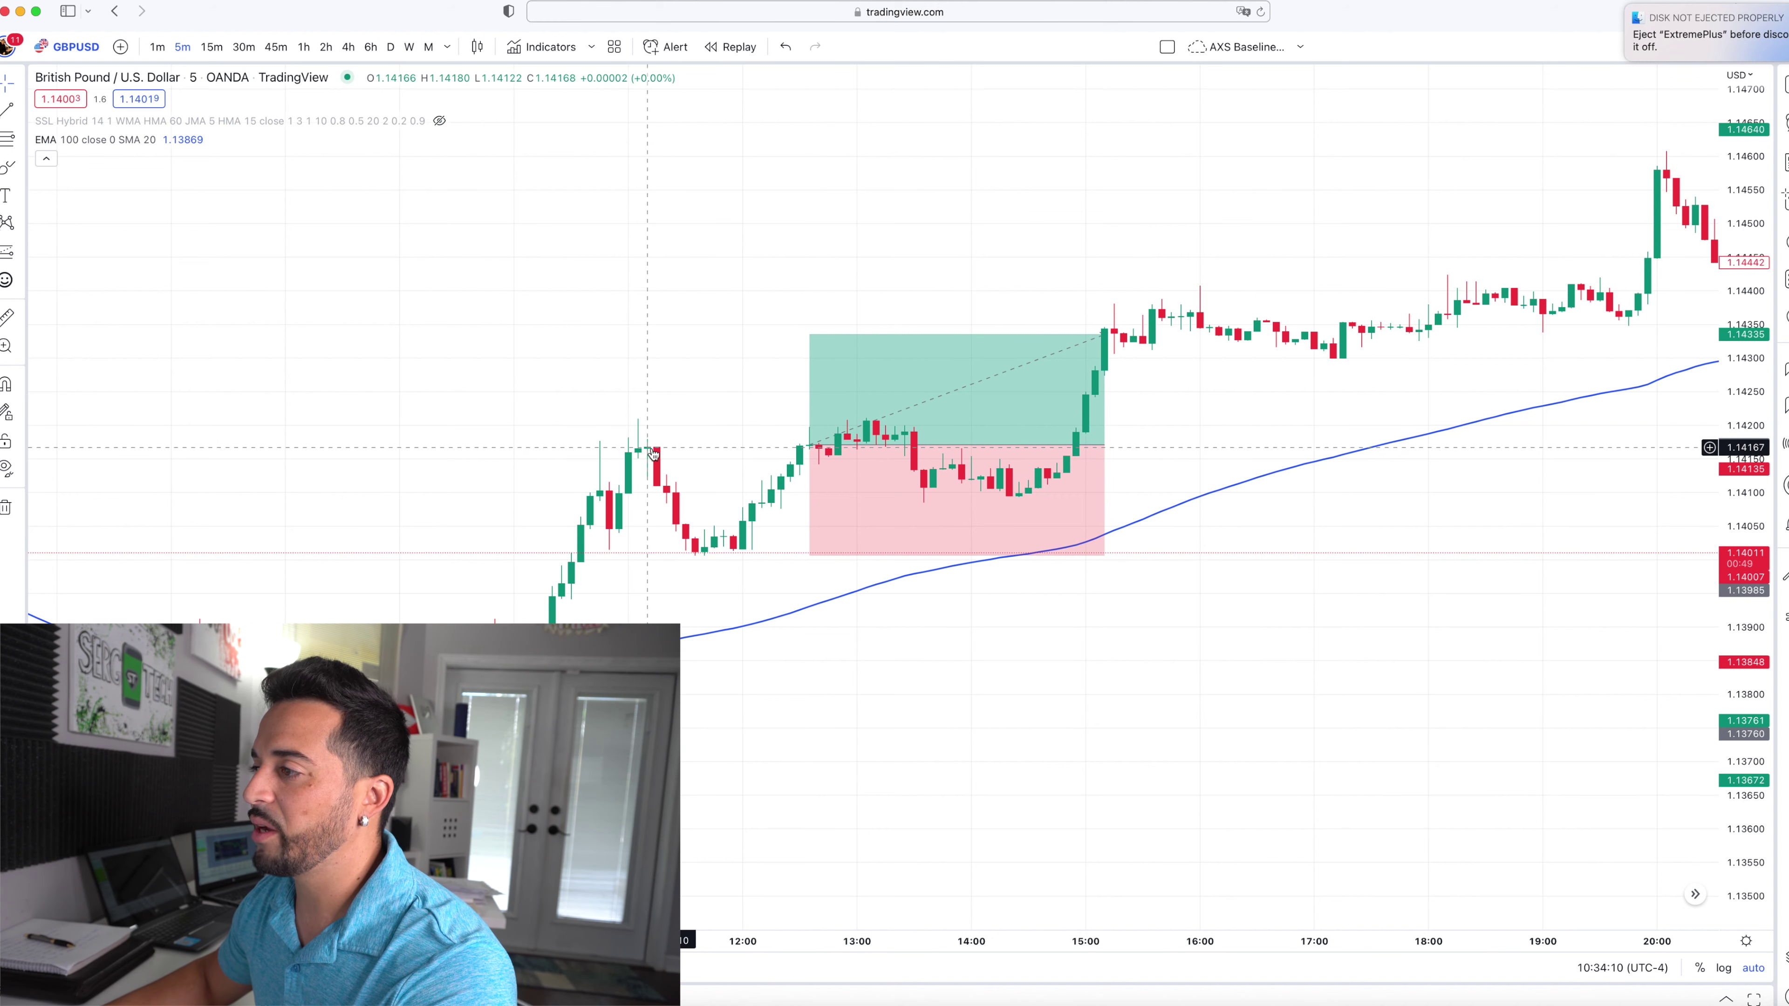
{"action": "scroll", "coordinate": [650, 452], "scroll_direction": "left", "scroll_amount": 1}
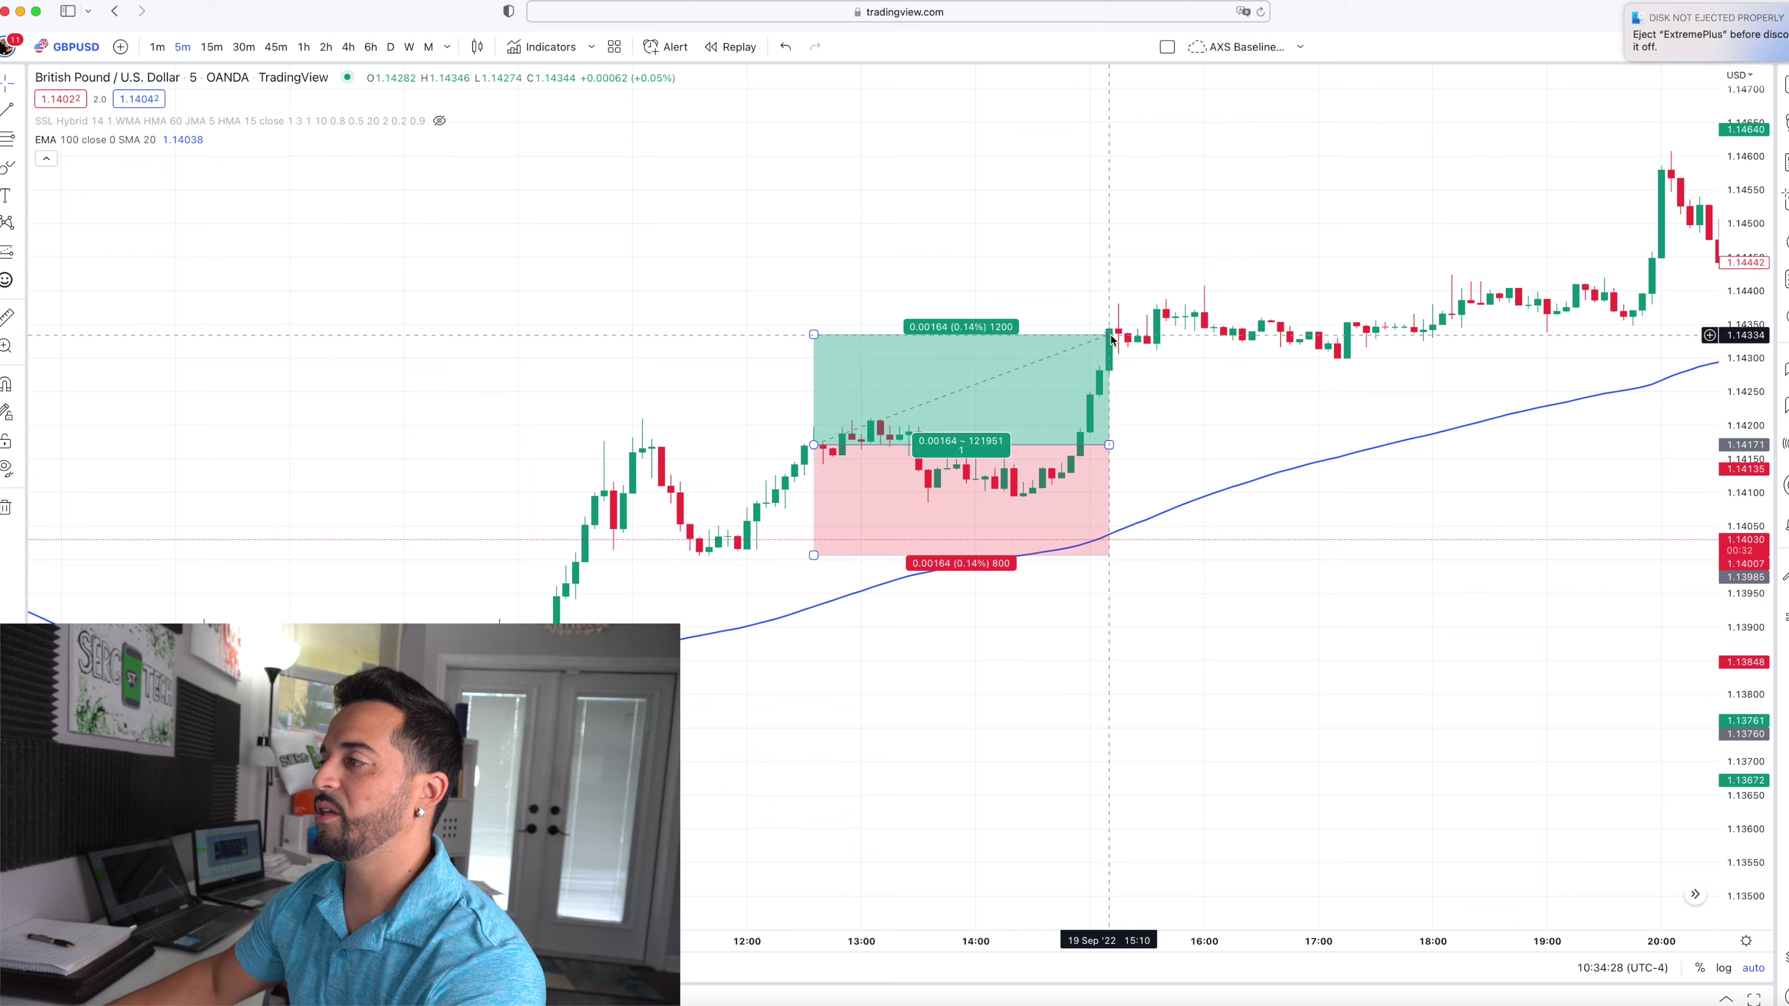
{"action": "scroll", "coordinate": [986, 394], "scroll_direction": "right", "scroll_amount": 10}
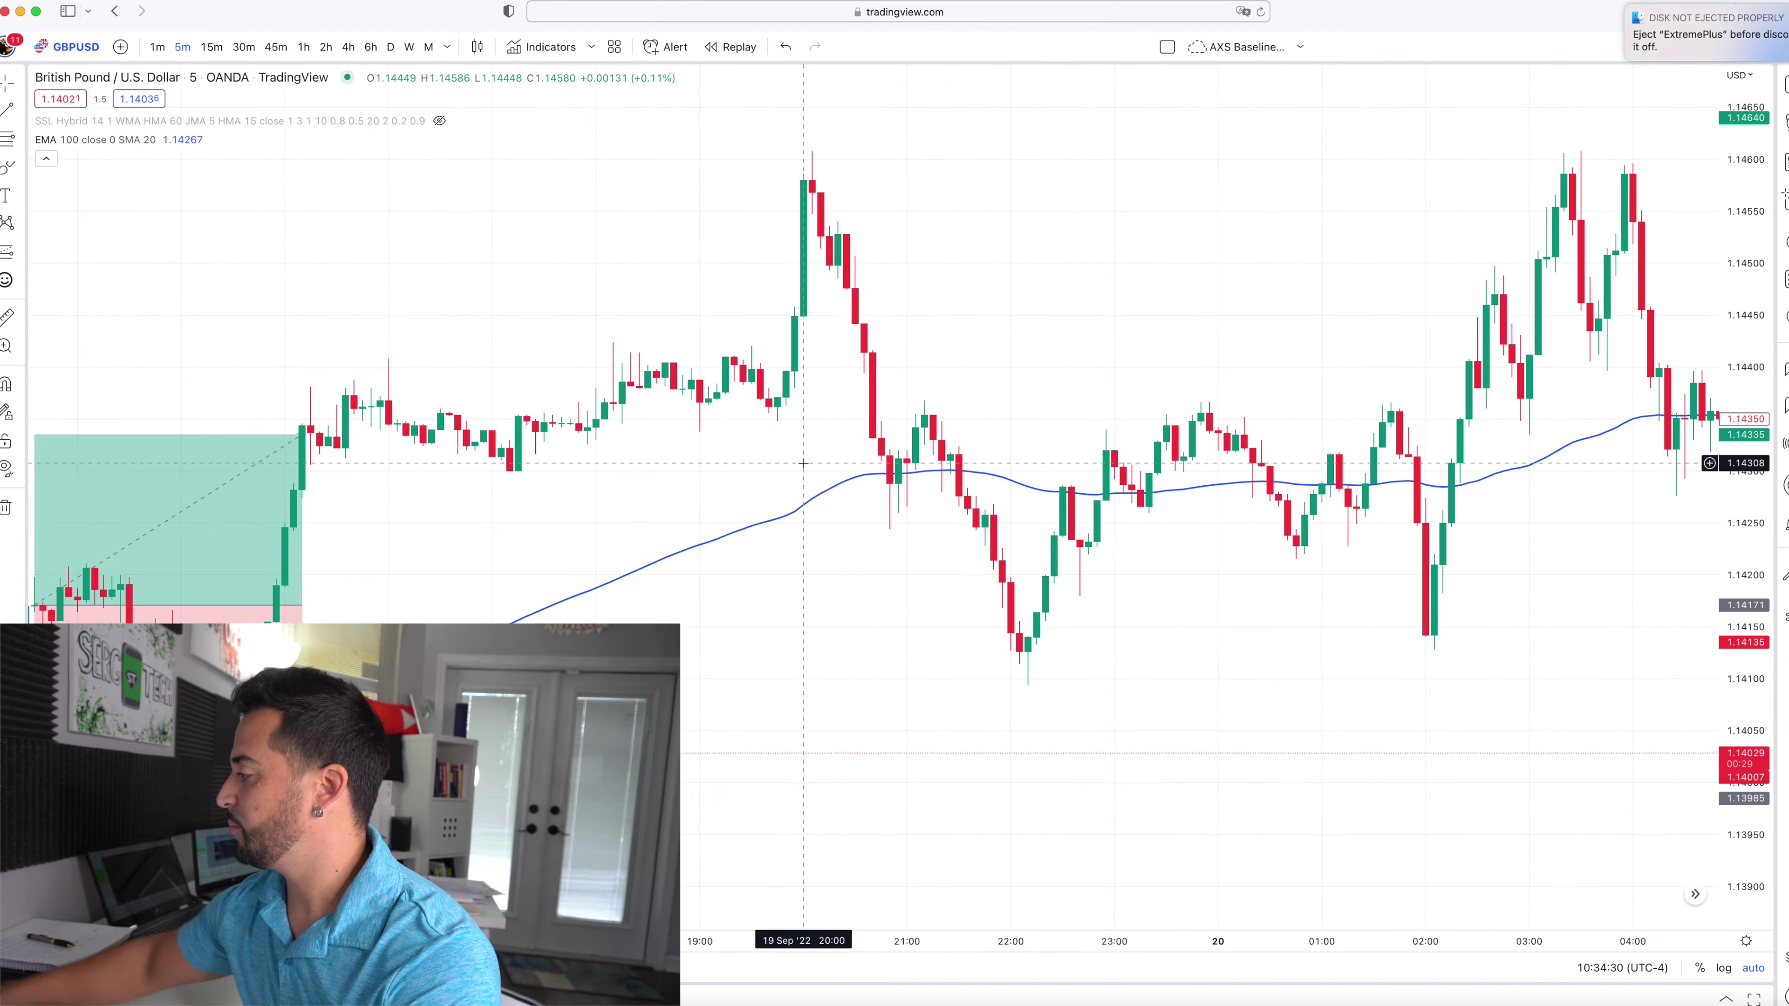
Step: Load OANDA's GBPJPY chart and pan across its 19 Sep long-position setups
{"action": "left_click", "coordinate": [70, 46]}
{"action": "type", "text": "GBPJPY"}
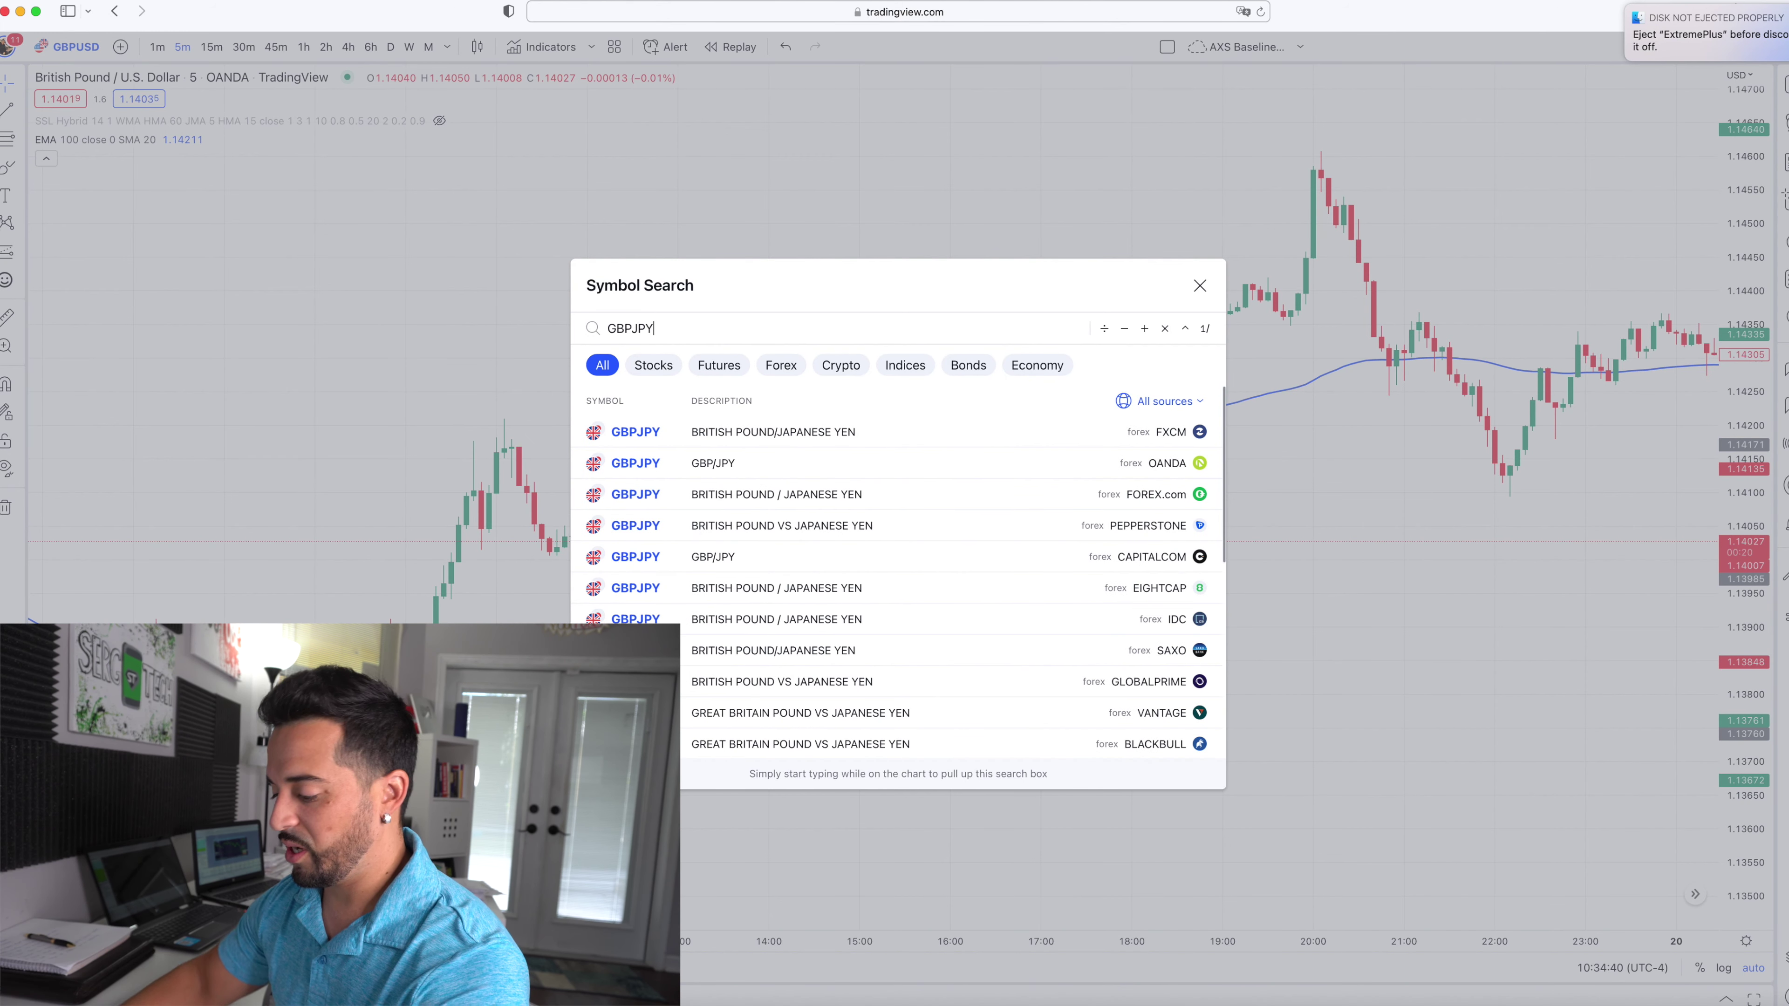
{"action": "left_click", "coordinate": [747, 465]}
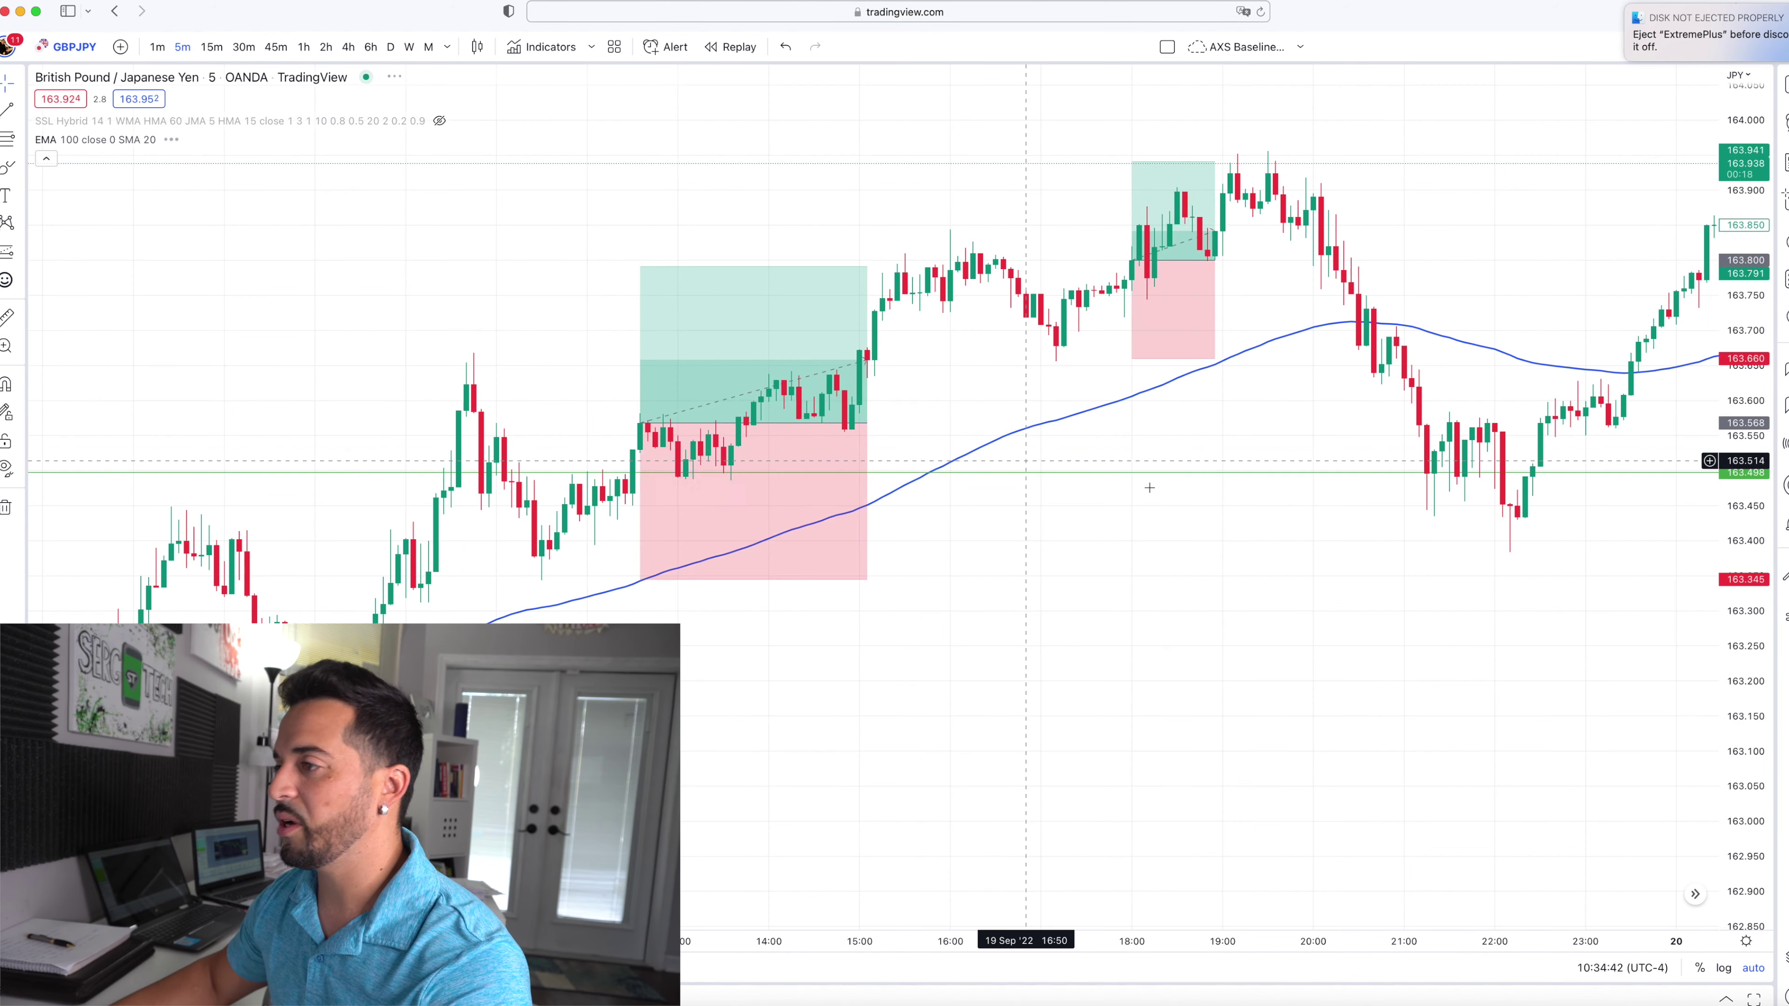
{"action": "scroll", "coordinate": [1149, 488], "scroll_direction": "left", "scroll_amount": 5}
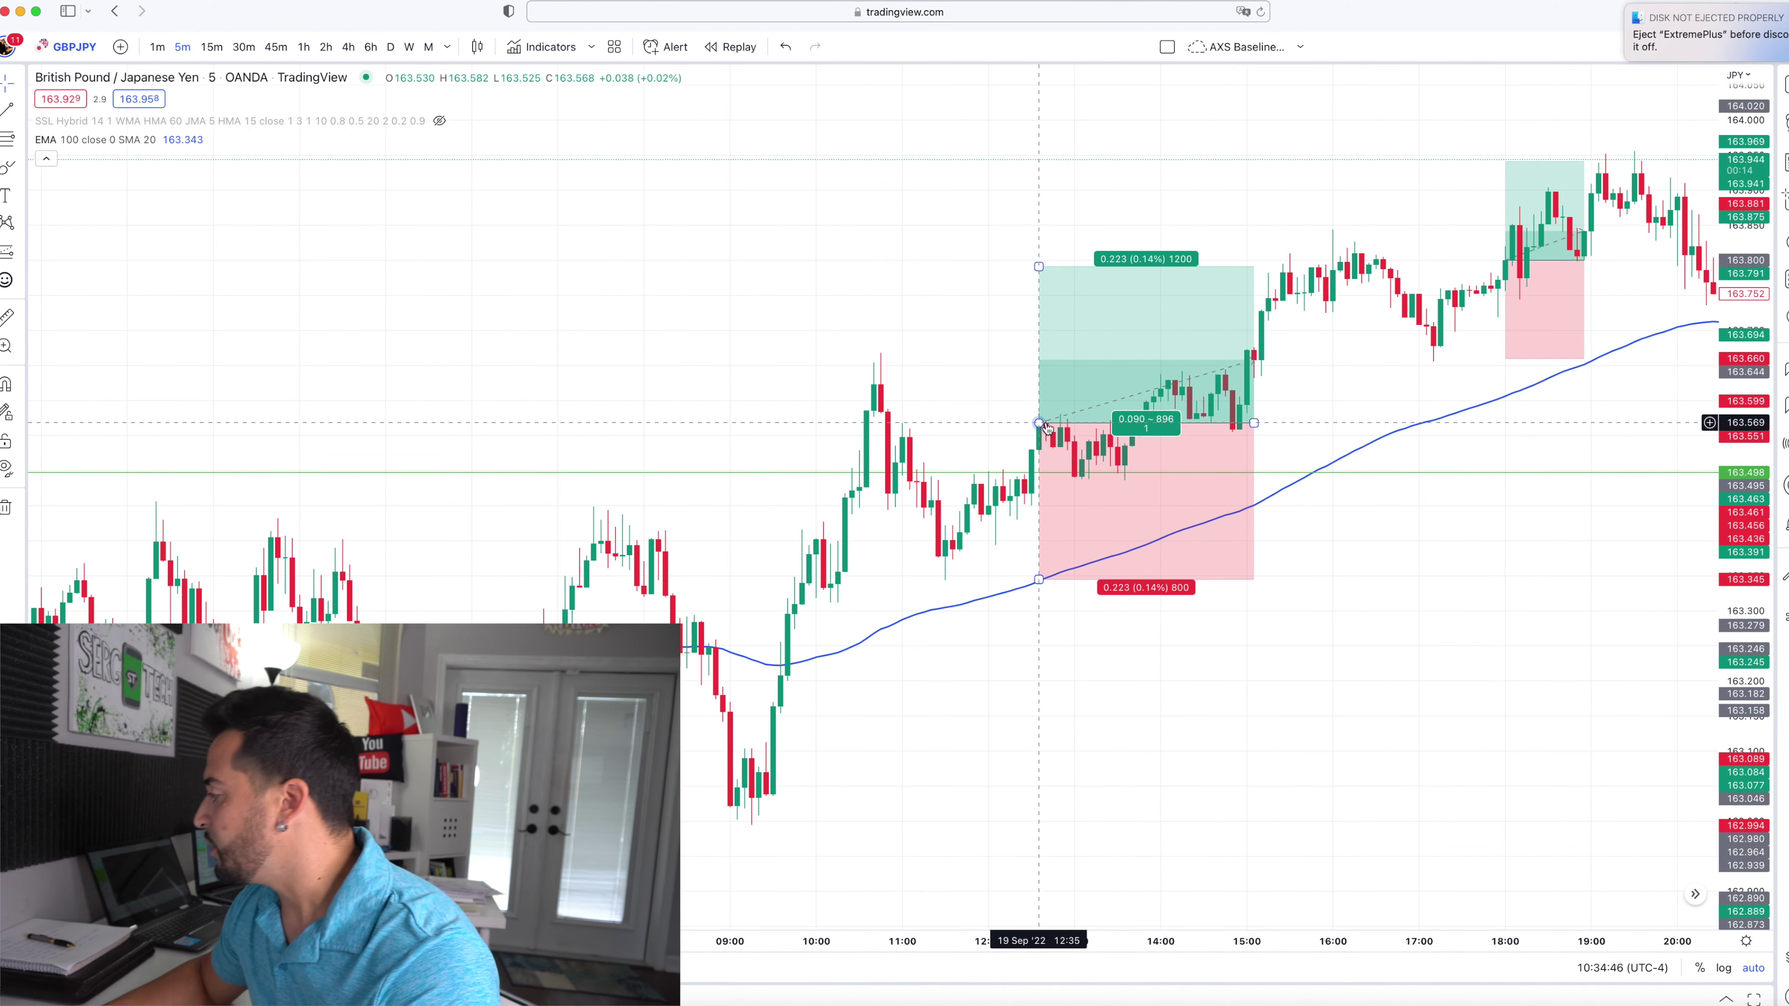
{"action": "left_click_drag", "start_coordinate": [1045, 431], "coordinate": [852, 426]}
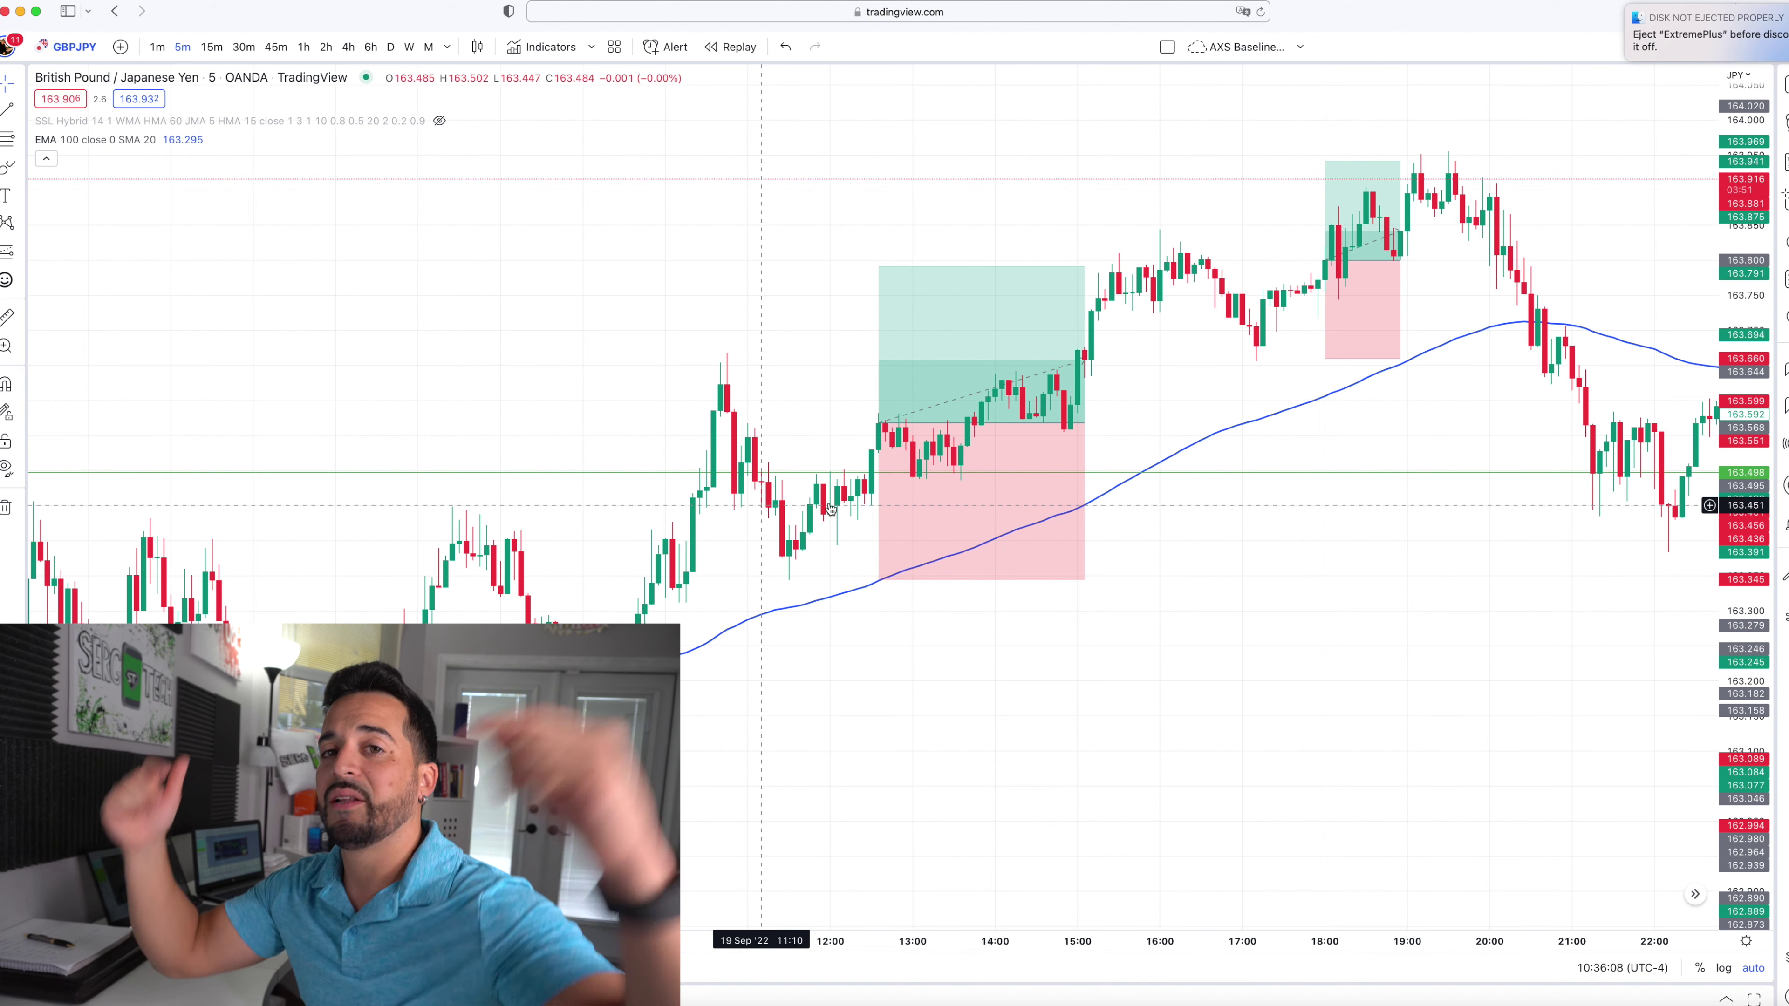
Step: Load trader.ftmo.com in a new tab and scroll through the Account MetriX page
{"action": "key", "text": "super+t"}
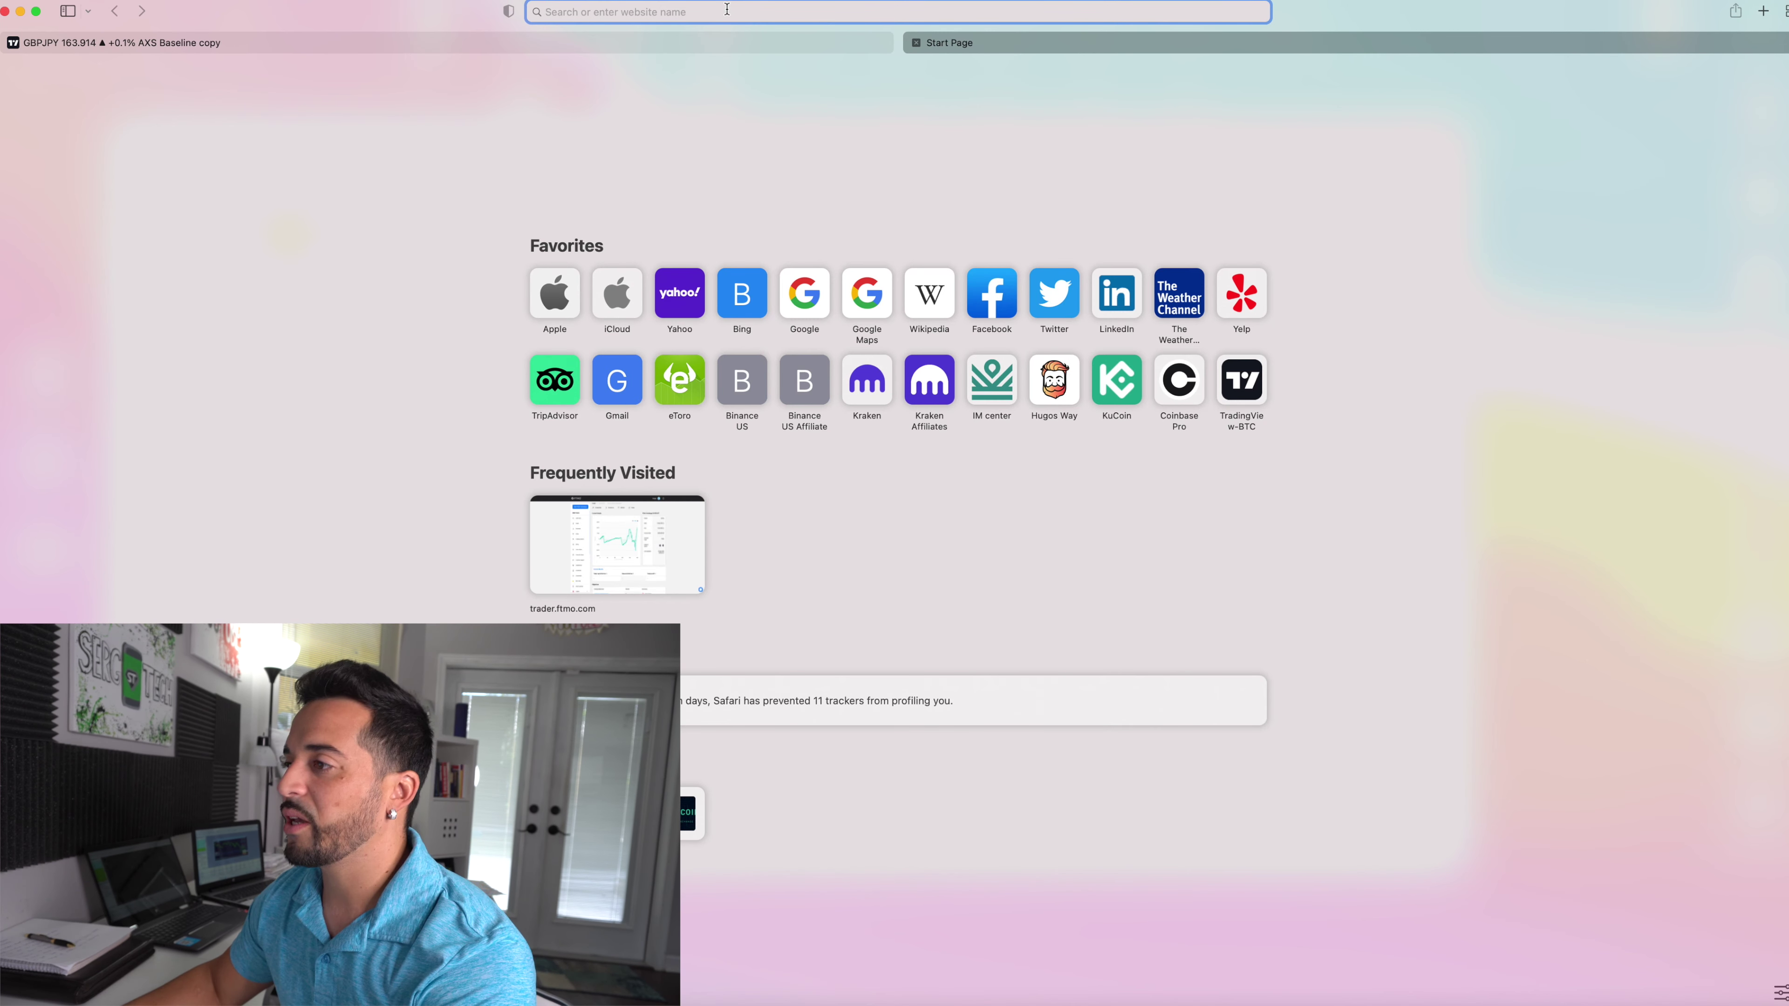
{"action": "key", "text": "Return"}
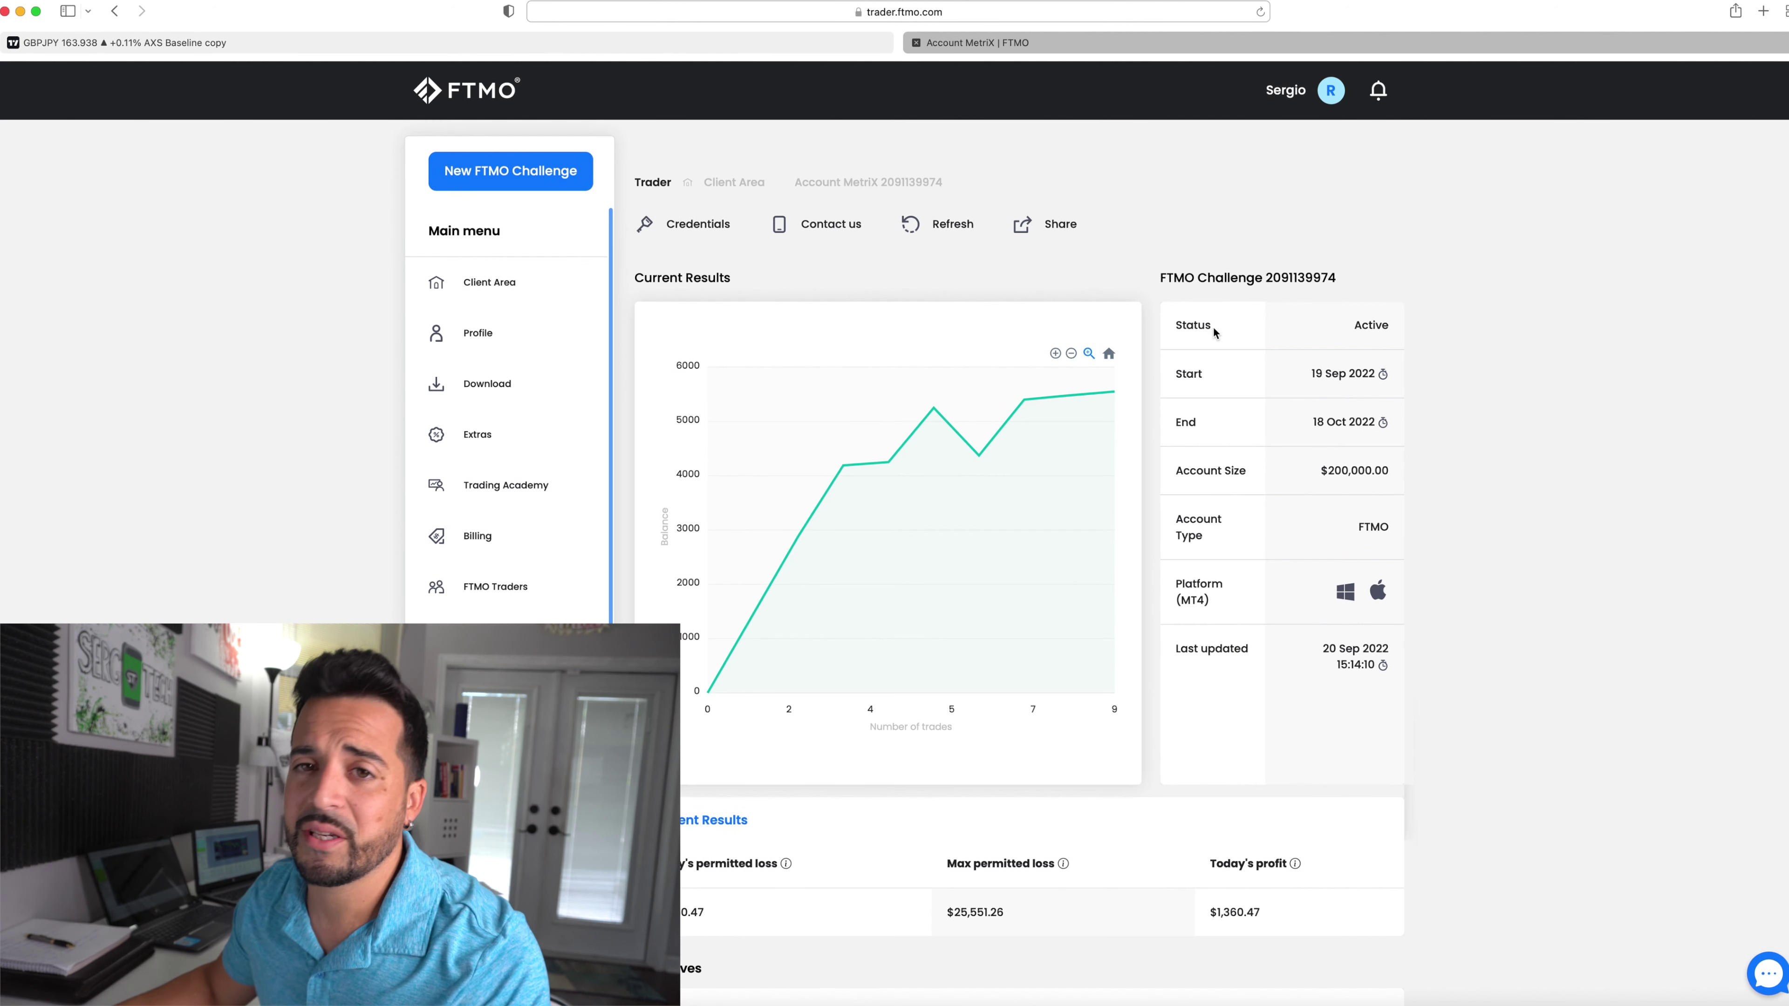
{"action": "scroll", "coordinate": [790, 540], "scroll_direction": "down", "scroll_amount": 6}
{"action": "scroll", "coordinate": [749, 593], "scroll_direction": "up", "scroll_amount": 5}
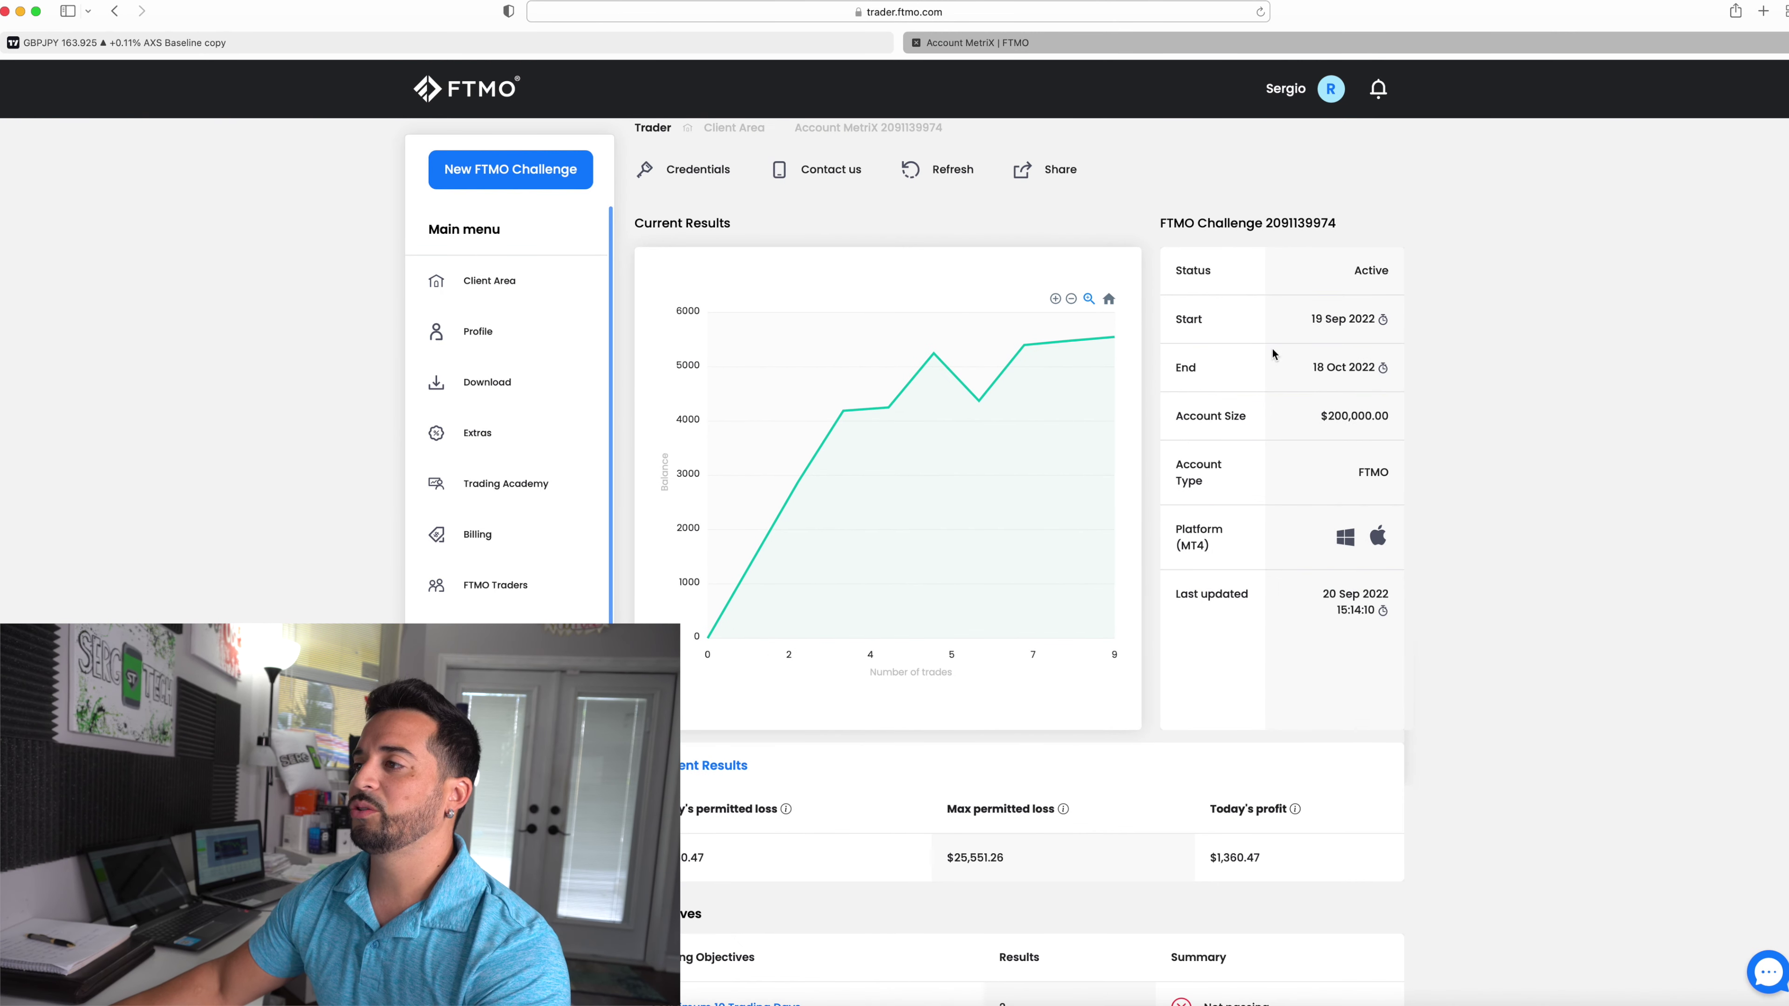
{"action": "scroll", "coordinate": [1273, 353], "scroll_direction": "up", "scroll_amount": 1}
{"action": "scroll", "coordinate": [1284, 469], "scroll_direction": "down", "scroll_amount": 5}
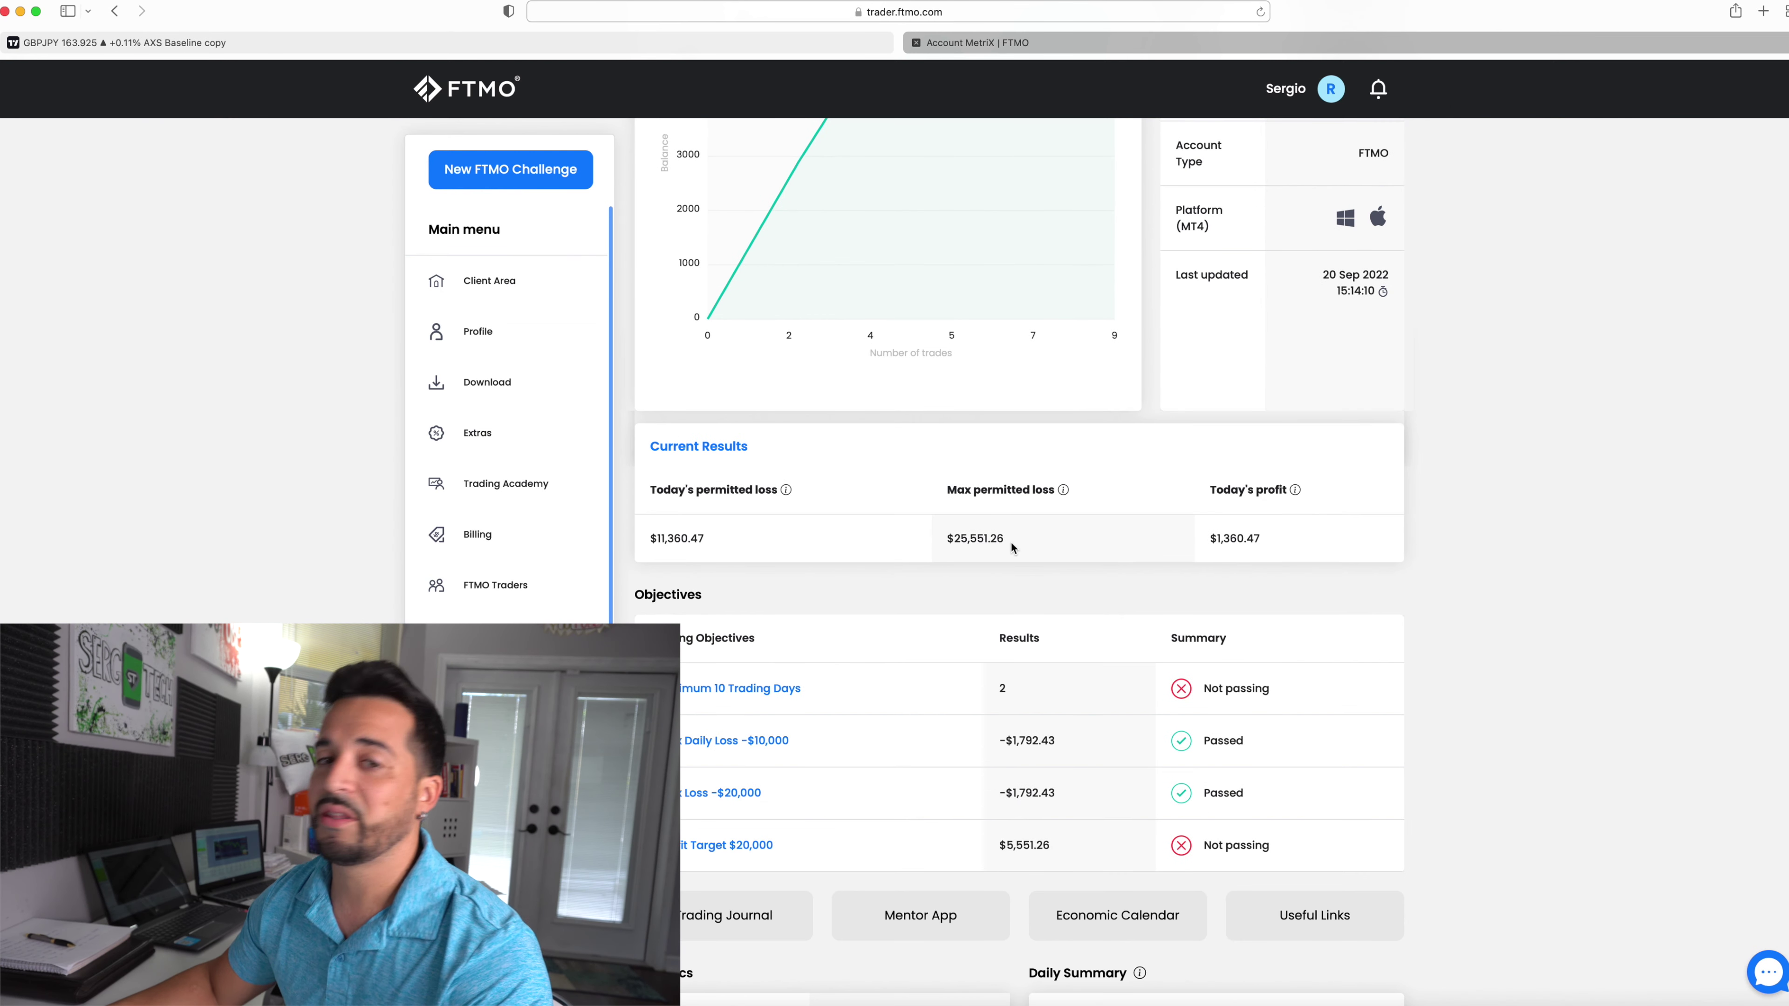
{"action": "scroll", "coordinate": [986, 519], "scroll_direction": "up", "scroll_amount": 5}
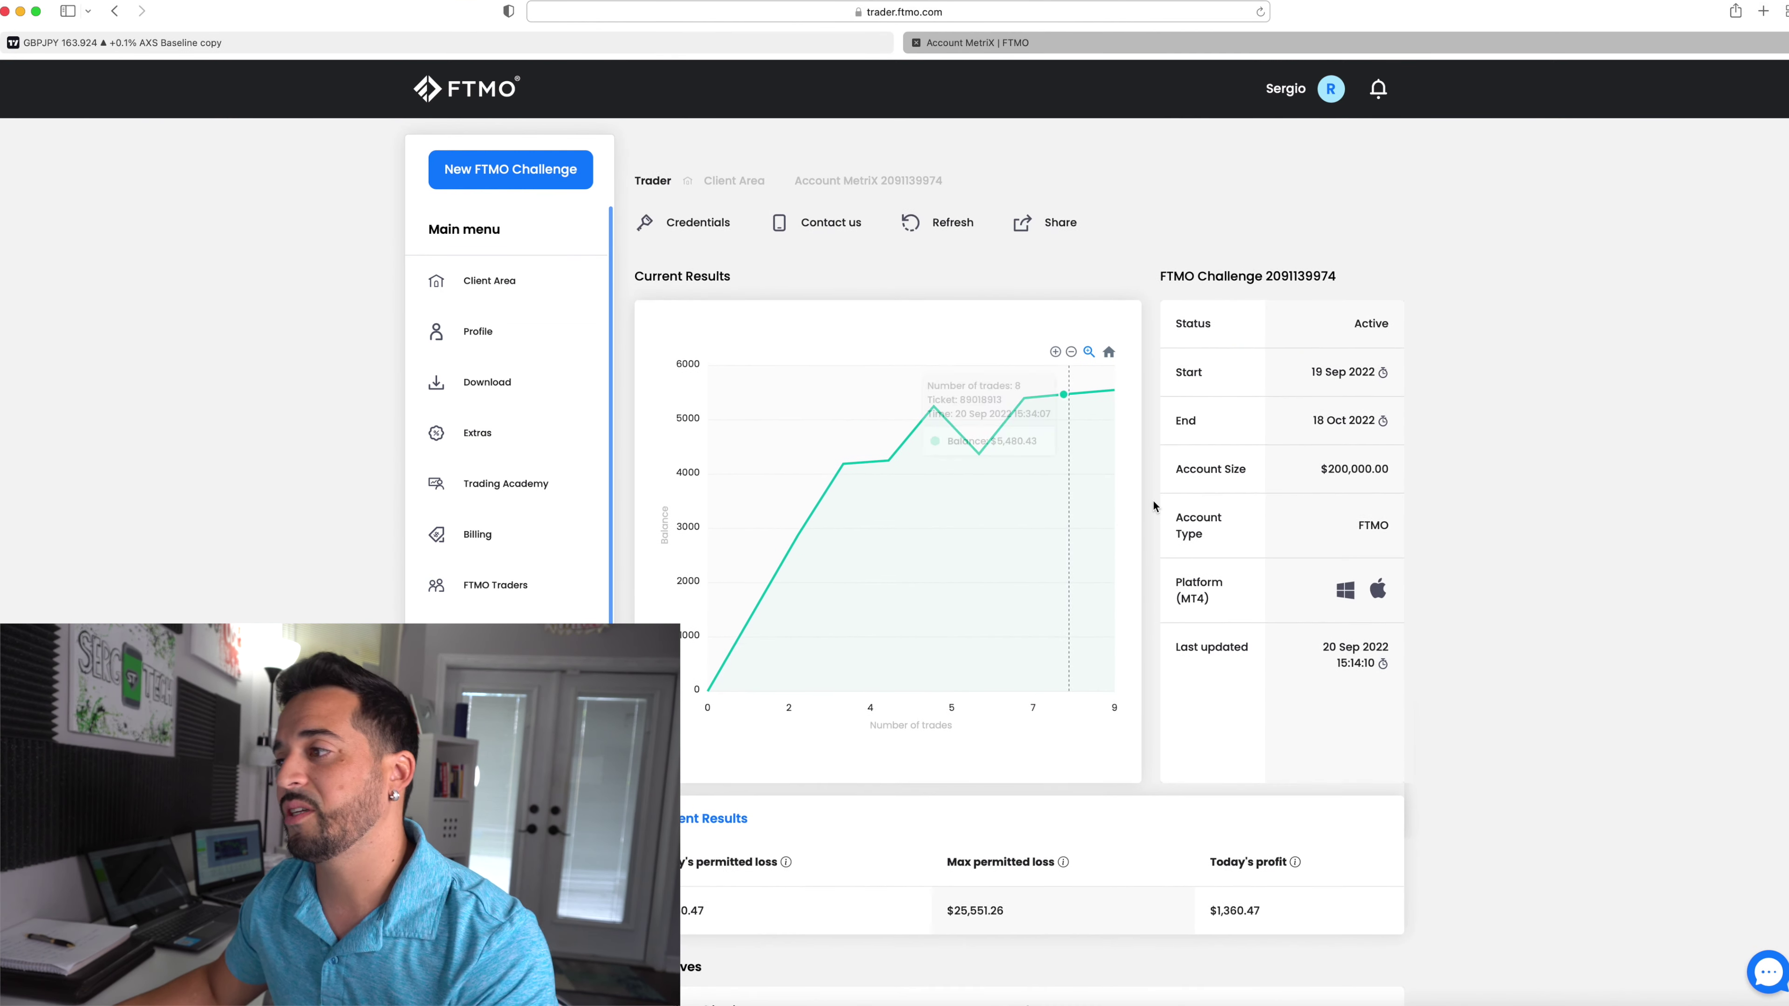
{"action": "scroll", "coordinate": [1160, 511], "scroll_direction": "down", "scroll_amount": 3}
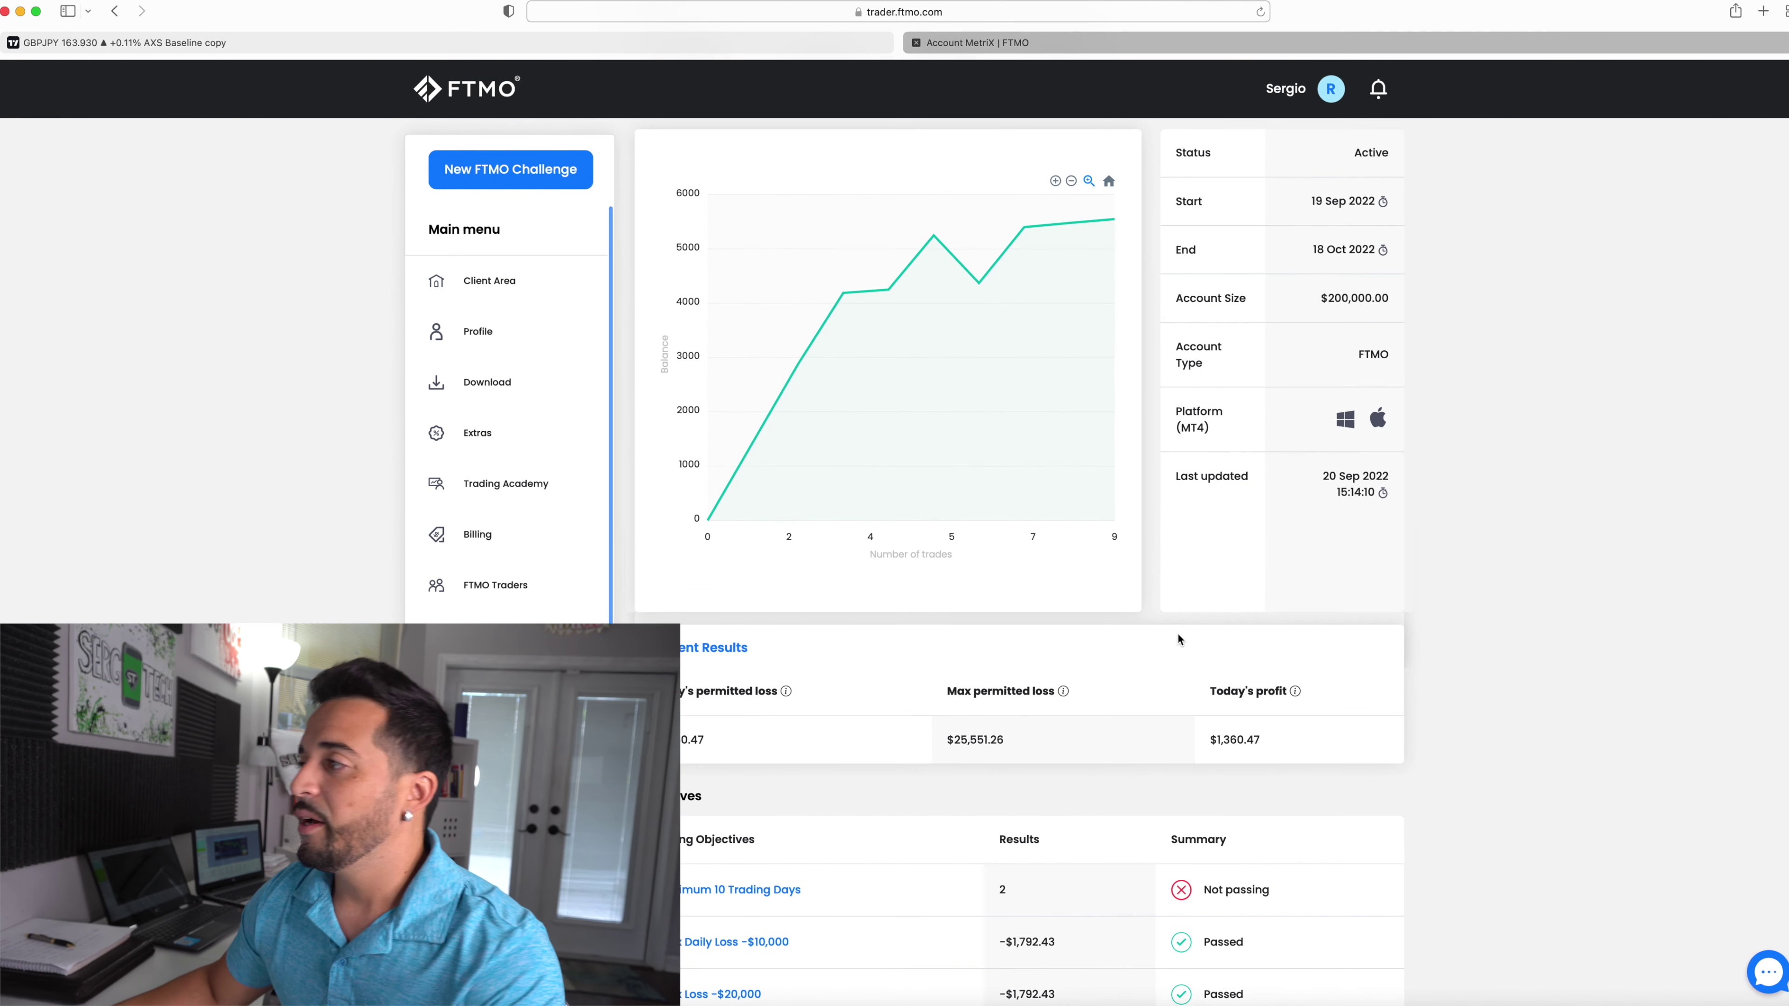
Step: Highlight today's profit figure of $1,360.47
{"action": "mouse_move", "coordinate": [1264, 713]}
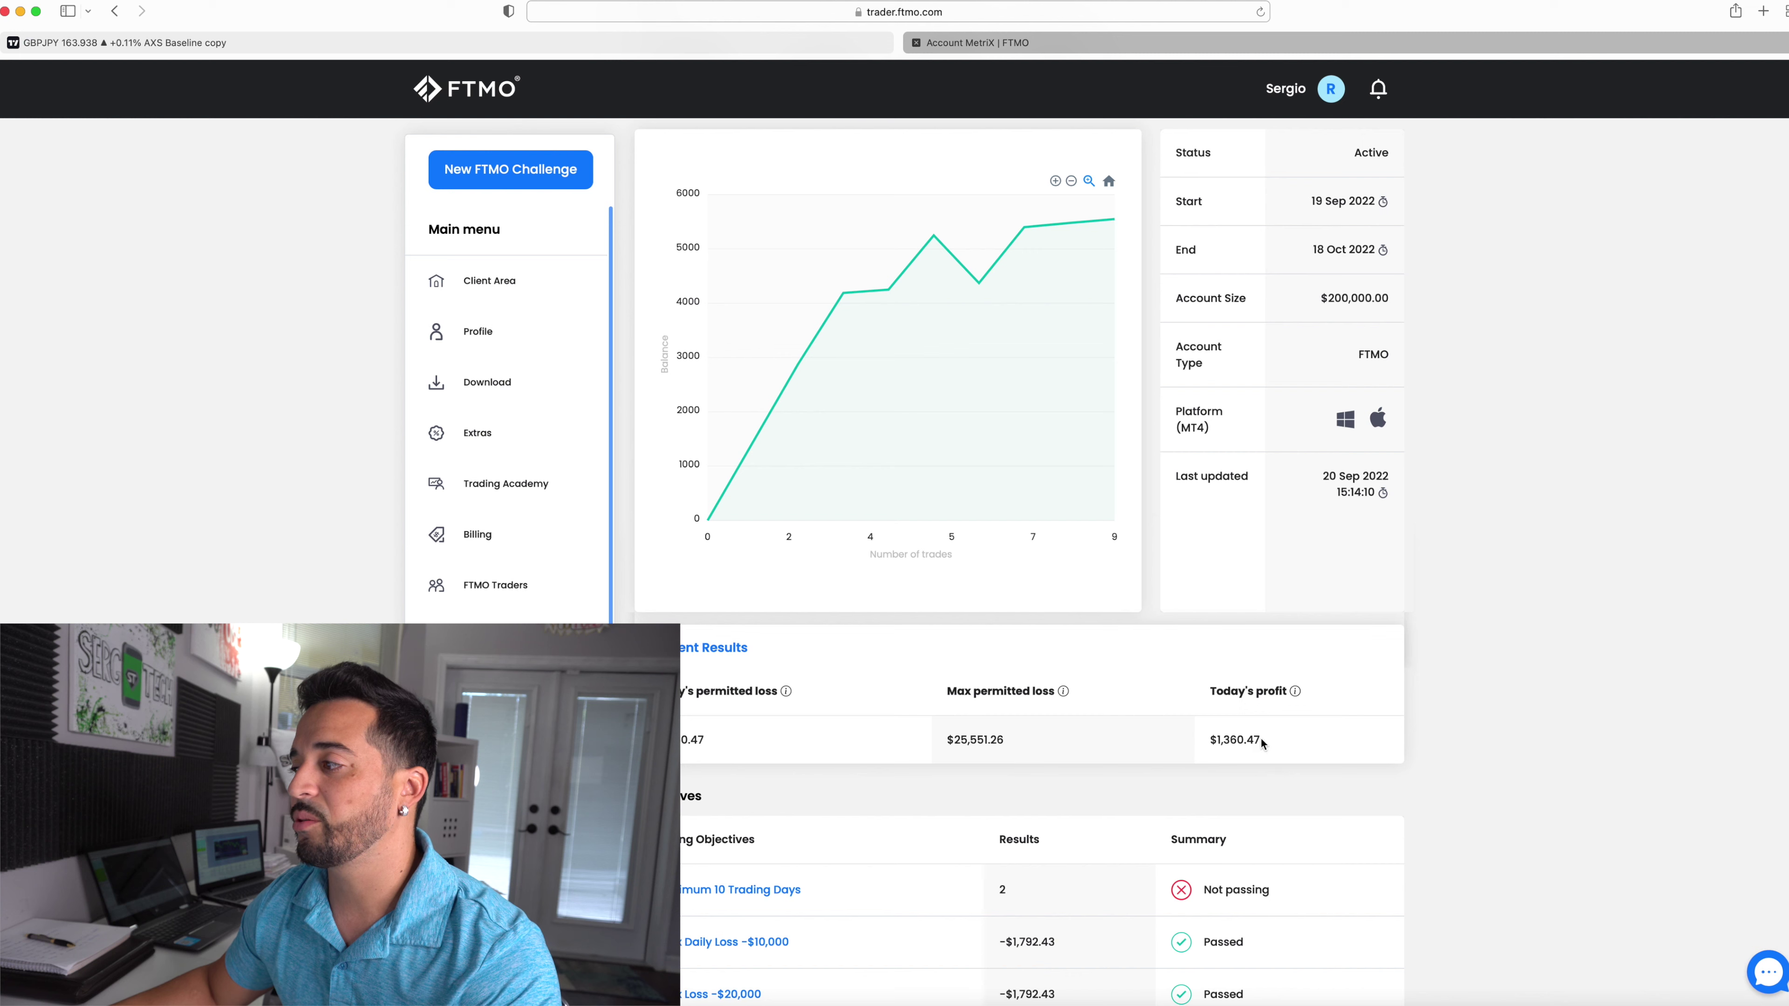
{"action": "left_click_drag", "start_coordinate": [1270, 743], "coordinate": [1190, 743]}
{"action": "left_click", "coordinate": [1274, 757]}
{"action": "scroll", "coordinate": [1275, 755], "scroll_direction": "up", "scroll_amount": 3}
Step: Highlight the 19 Sep daily result of $4,190.79 and review the metrics
{"action": "mouse_move", "coordinate": [891, 445]}
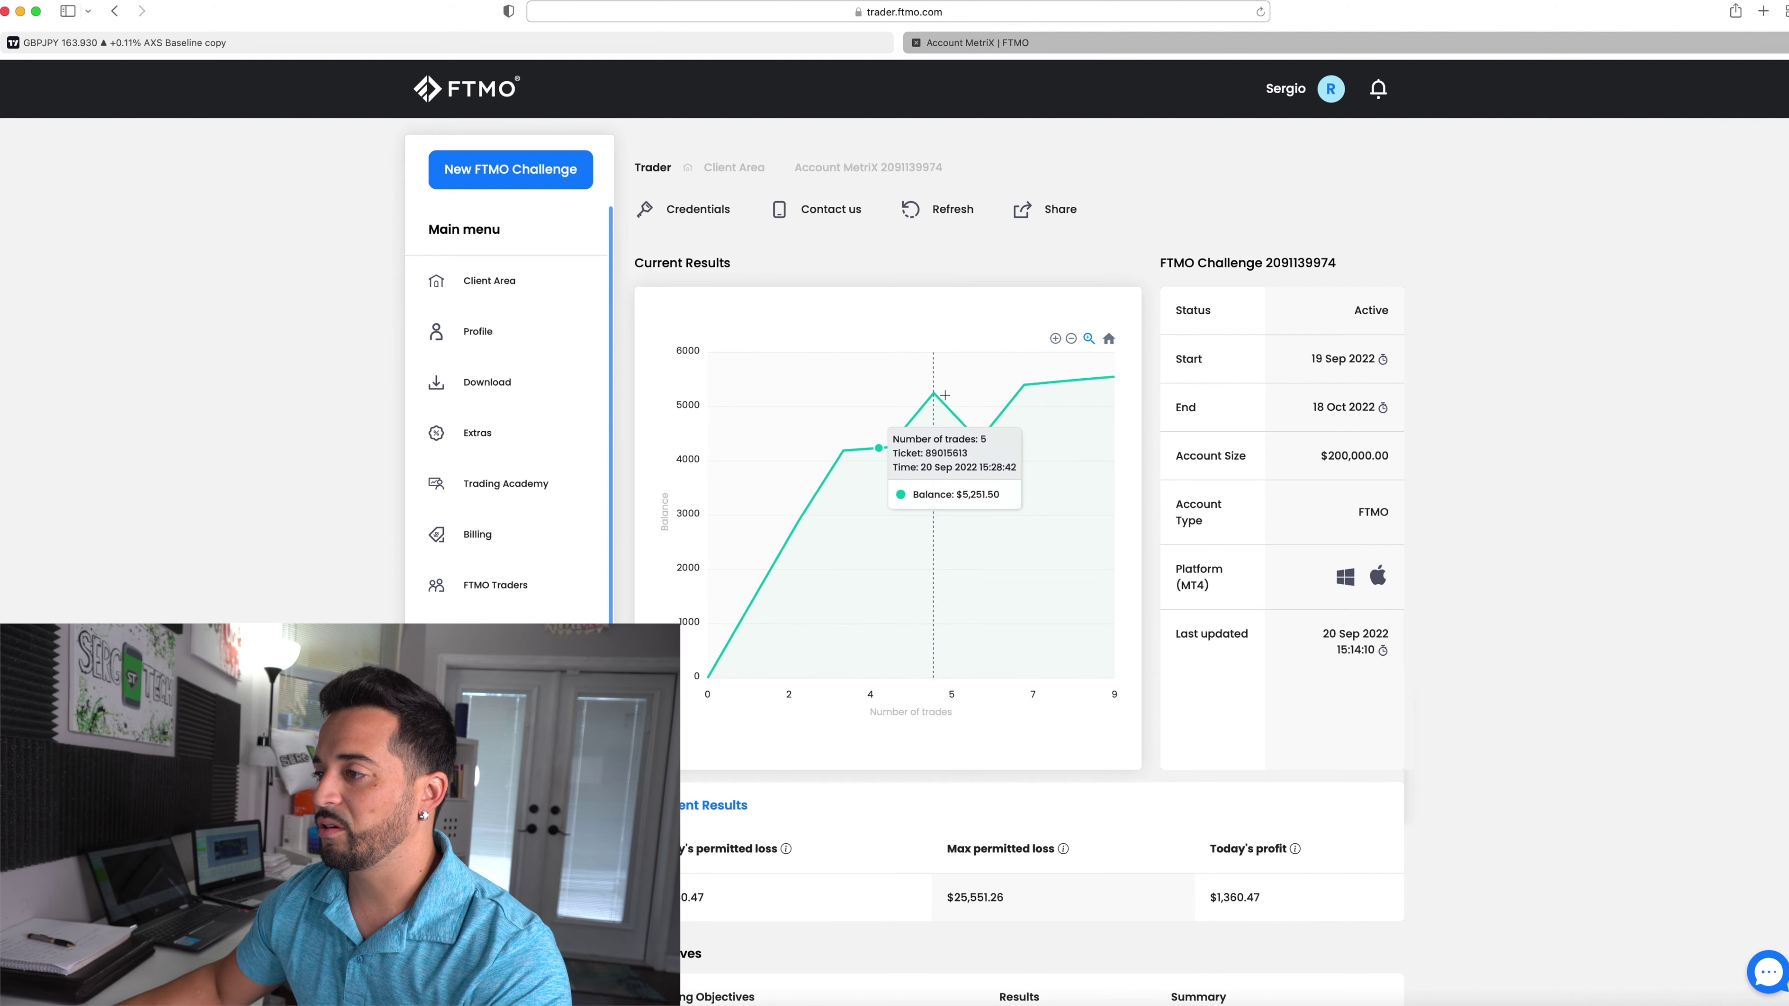
{"action": "scroll", "coordinate": [1383, 768], "scroll_direction": "down", "scroll_amount": 13}
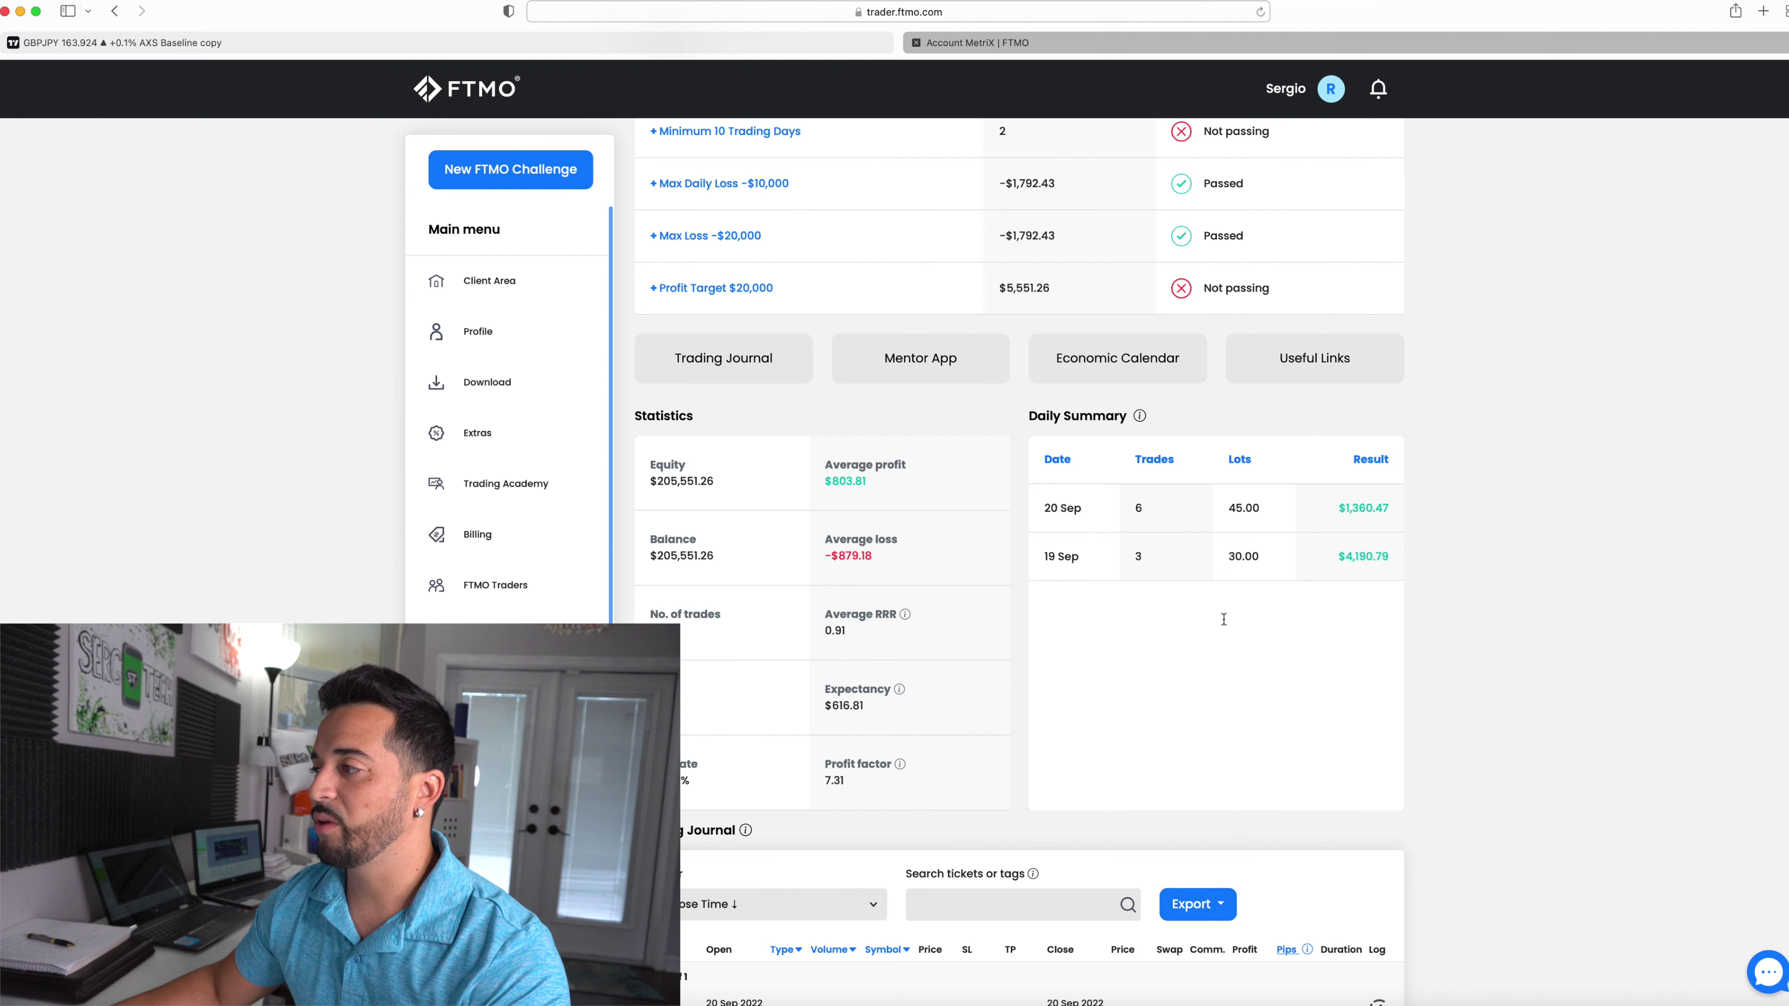
{"action": "left_click", "coordinate": [1348, 563]}
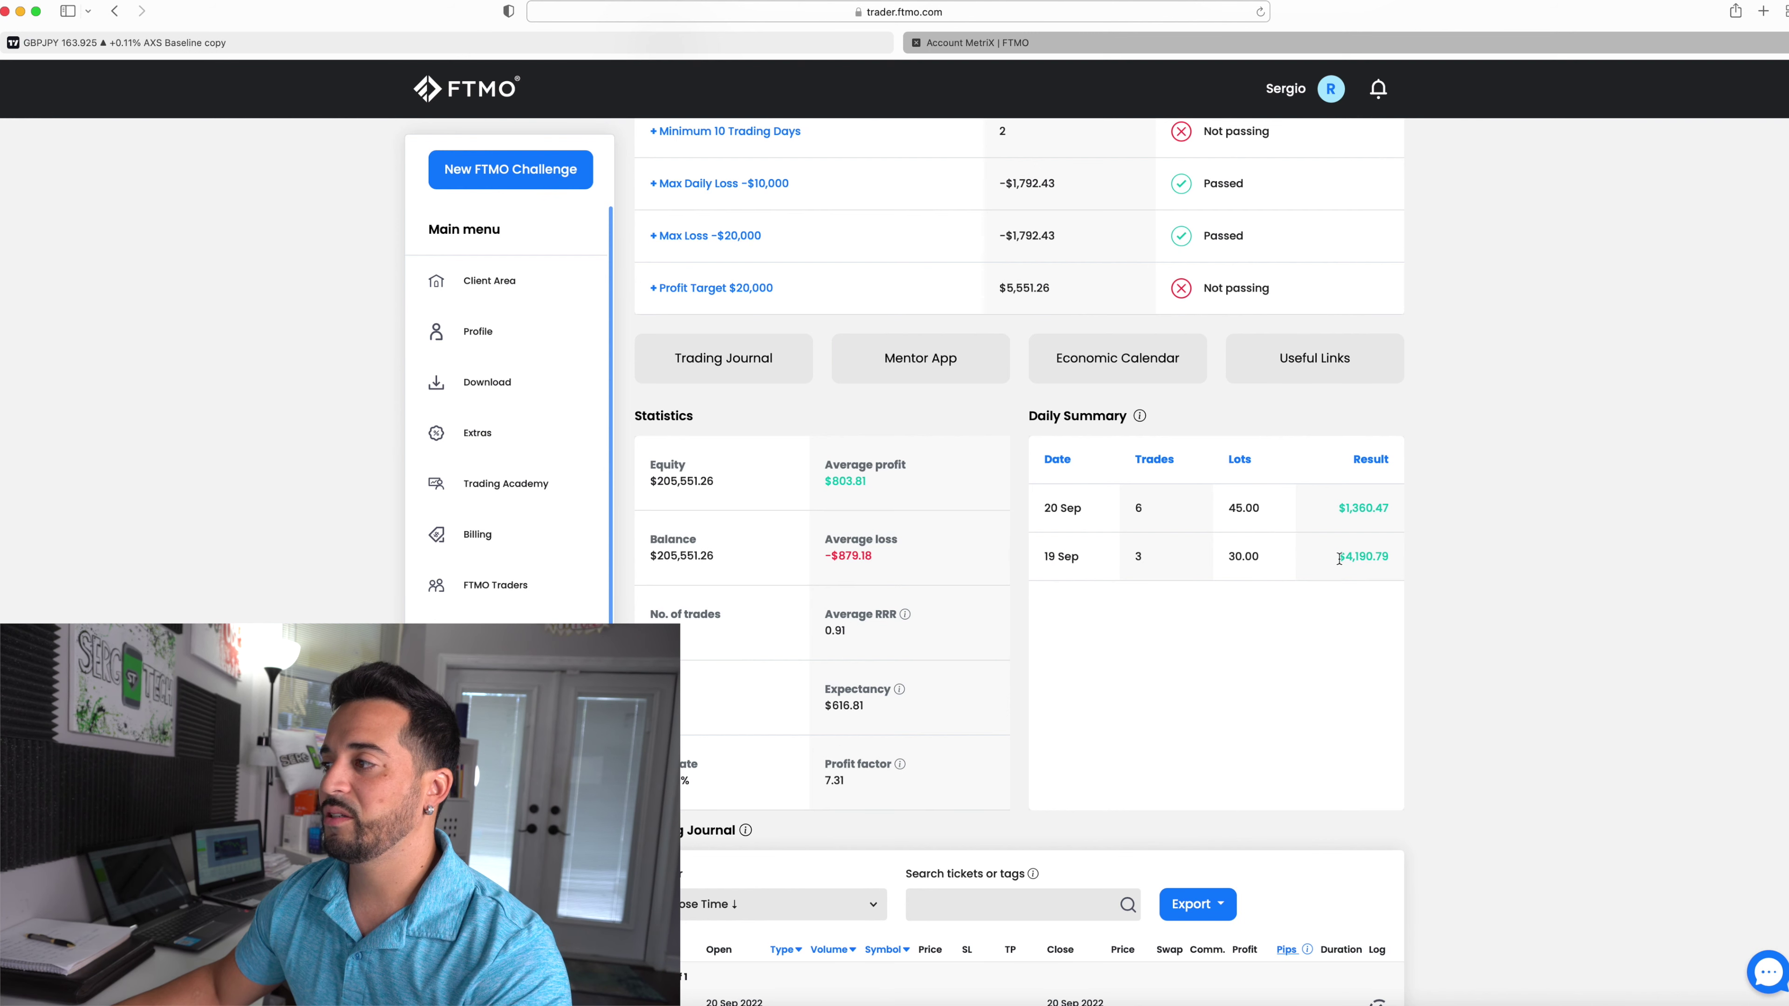
{"action": "left_click_drag", "start_coordinate": [1389, 557], "coordinate": [1365, 557]}
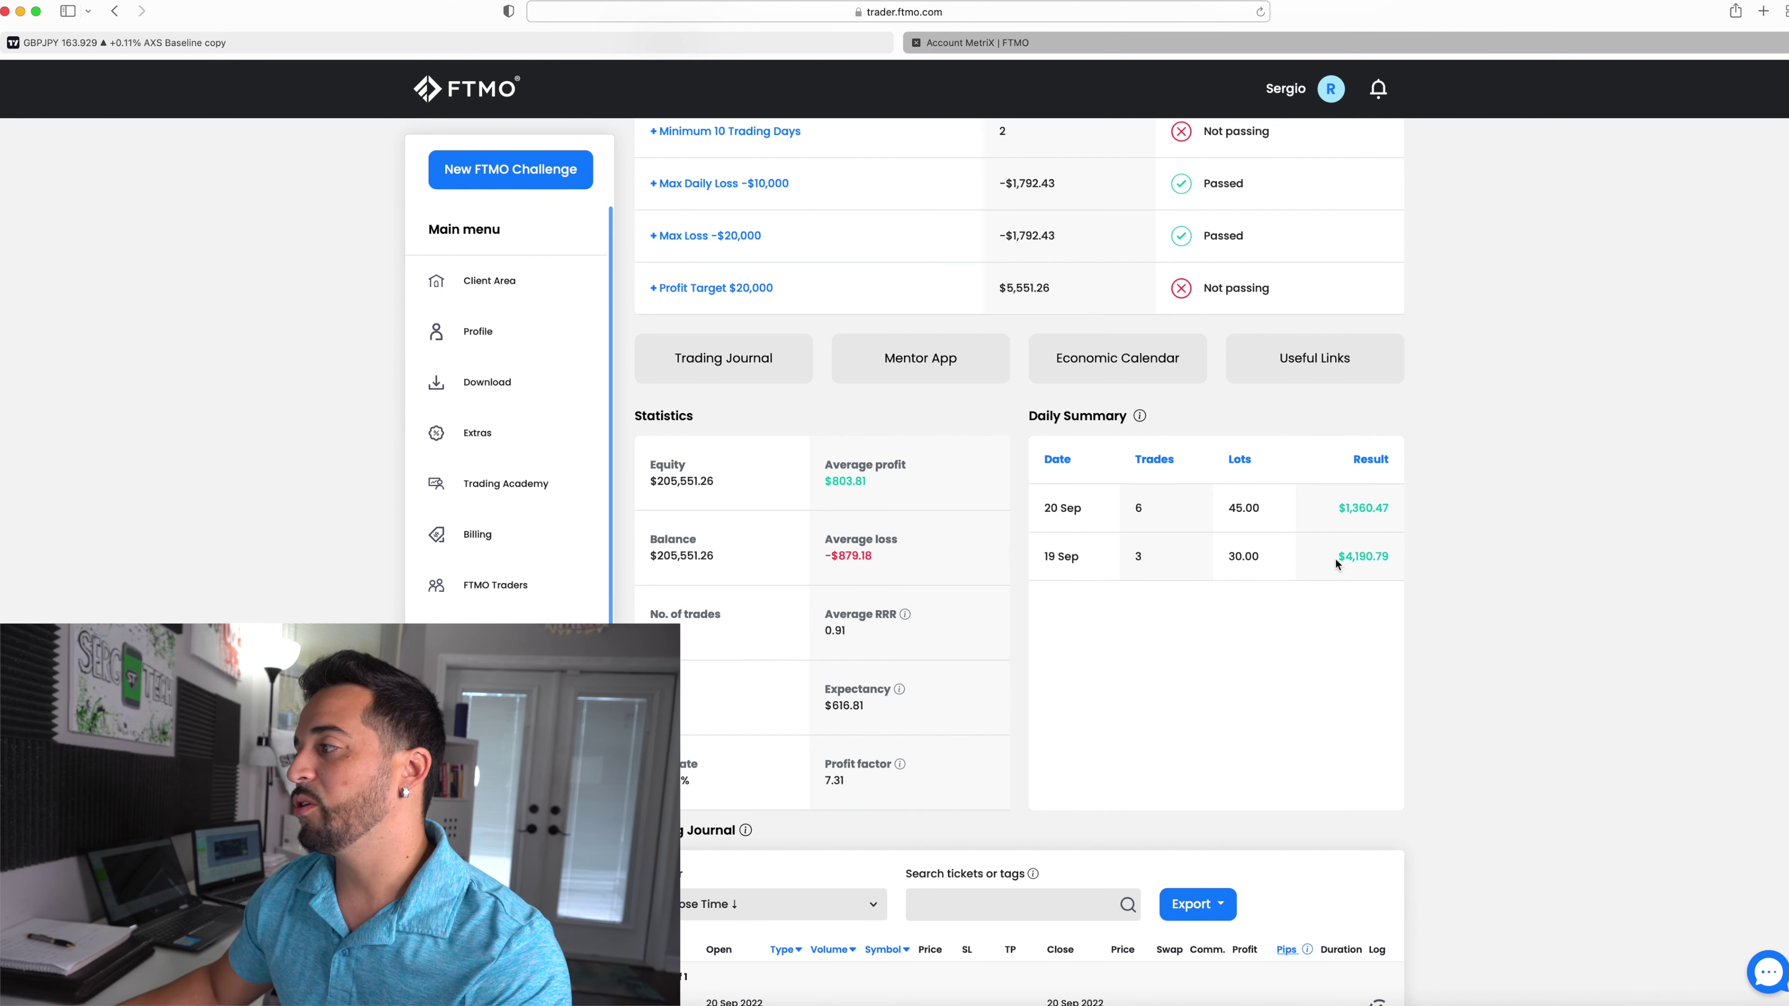
{"action": "scroll", "coordinate": [1101, 664], "scroll_direction": "up", "scroll_amount": 5}
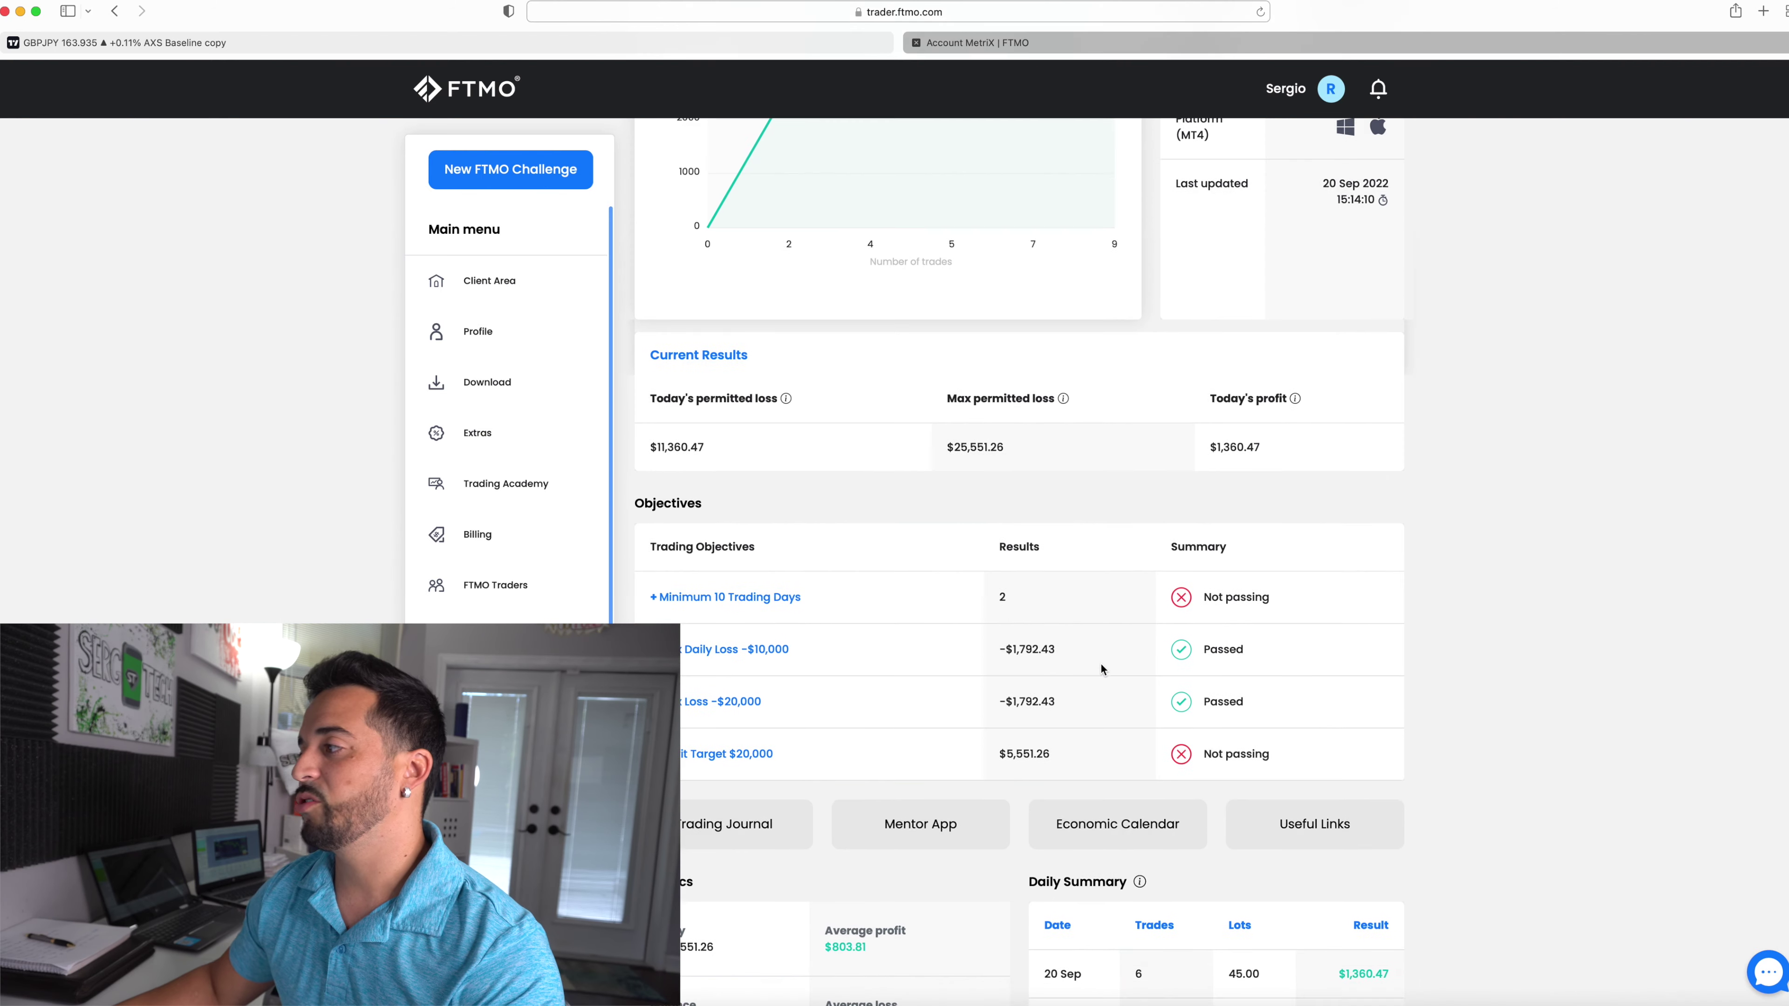
{"action": "scroll", "coordinate": [1162, 564], "scroll_direction": "down", "scroll_amount": 14}
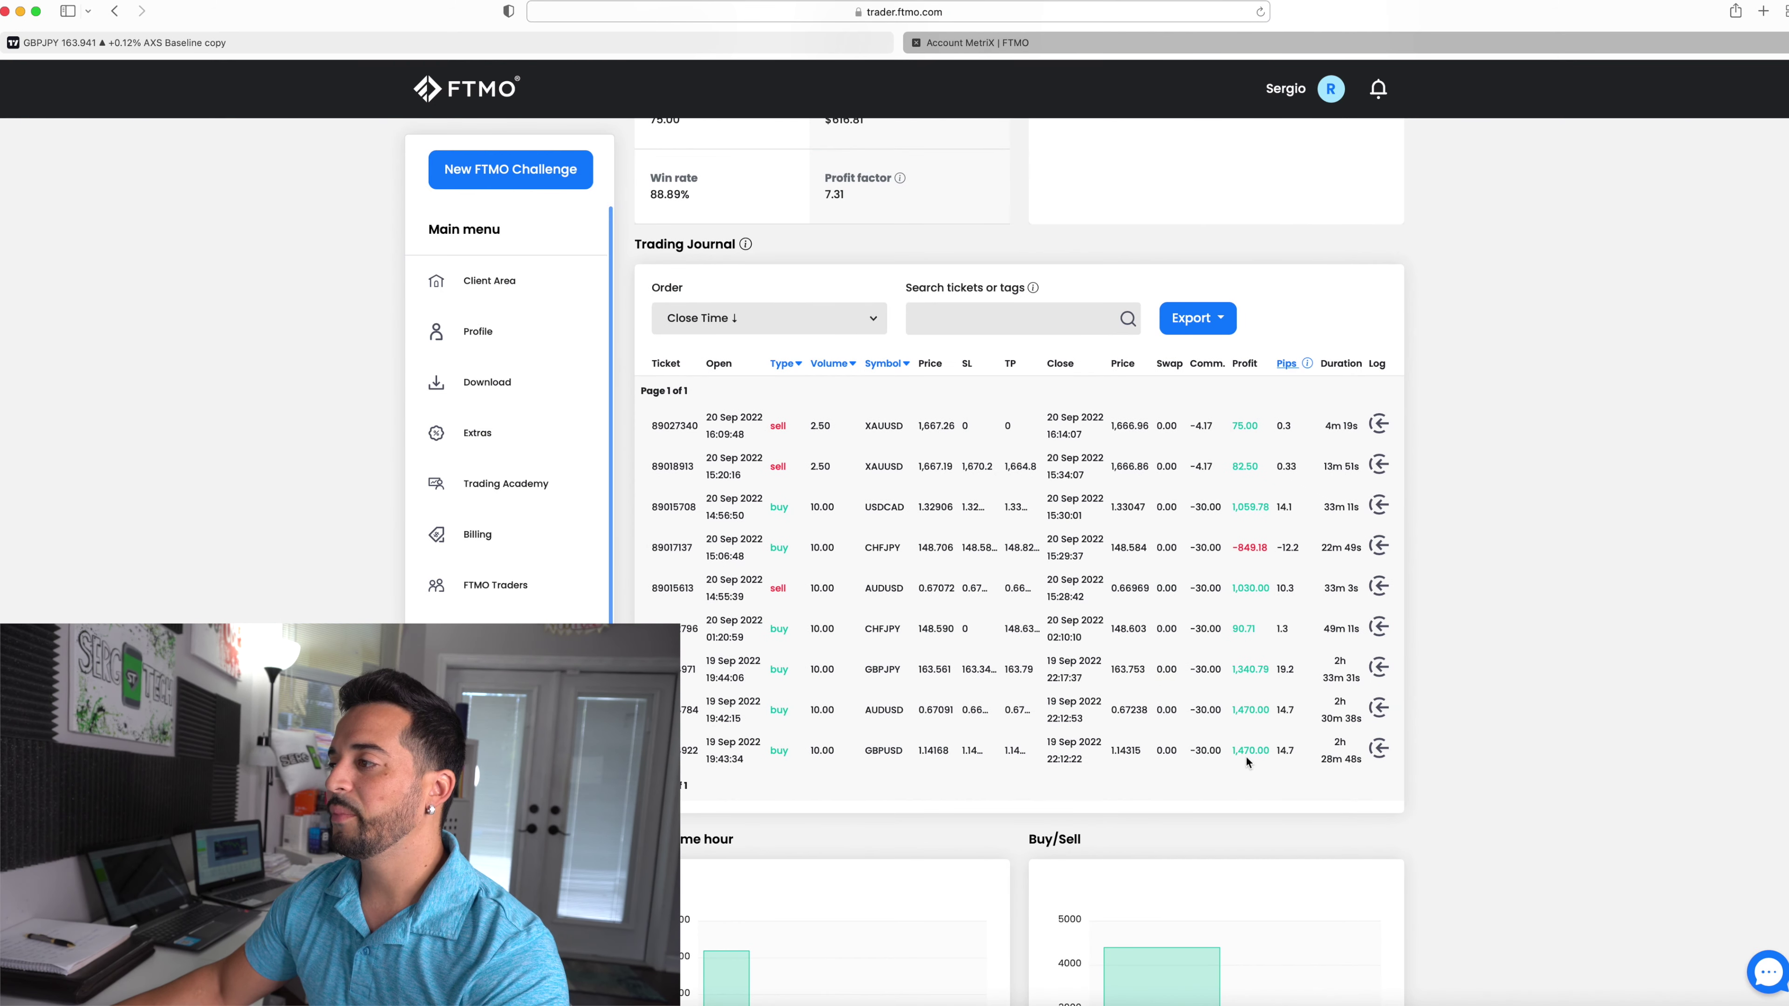
{"action": "scroll", "coordinate": [1142, 683], "scroll_direction": "up", "scroll_amount": 10}
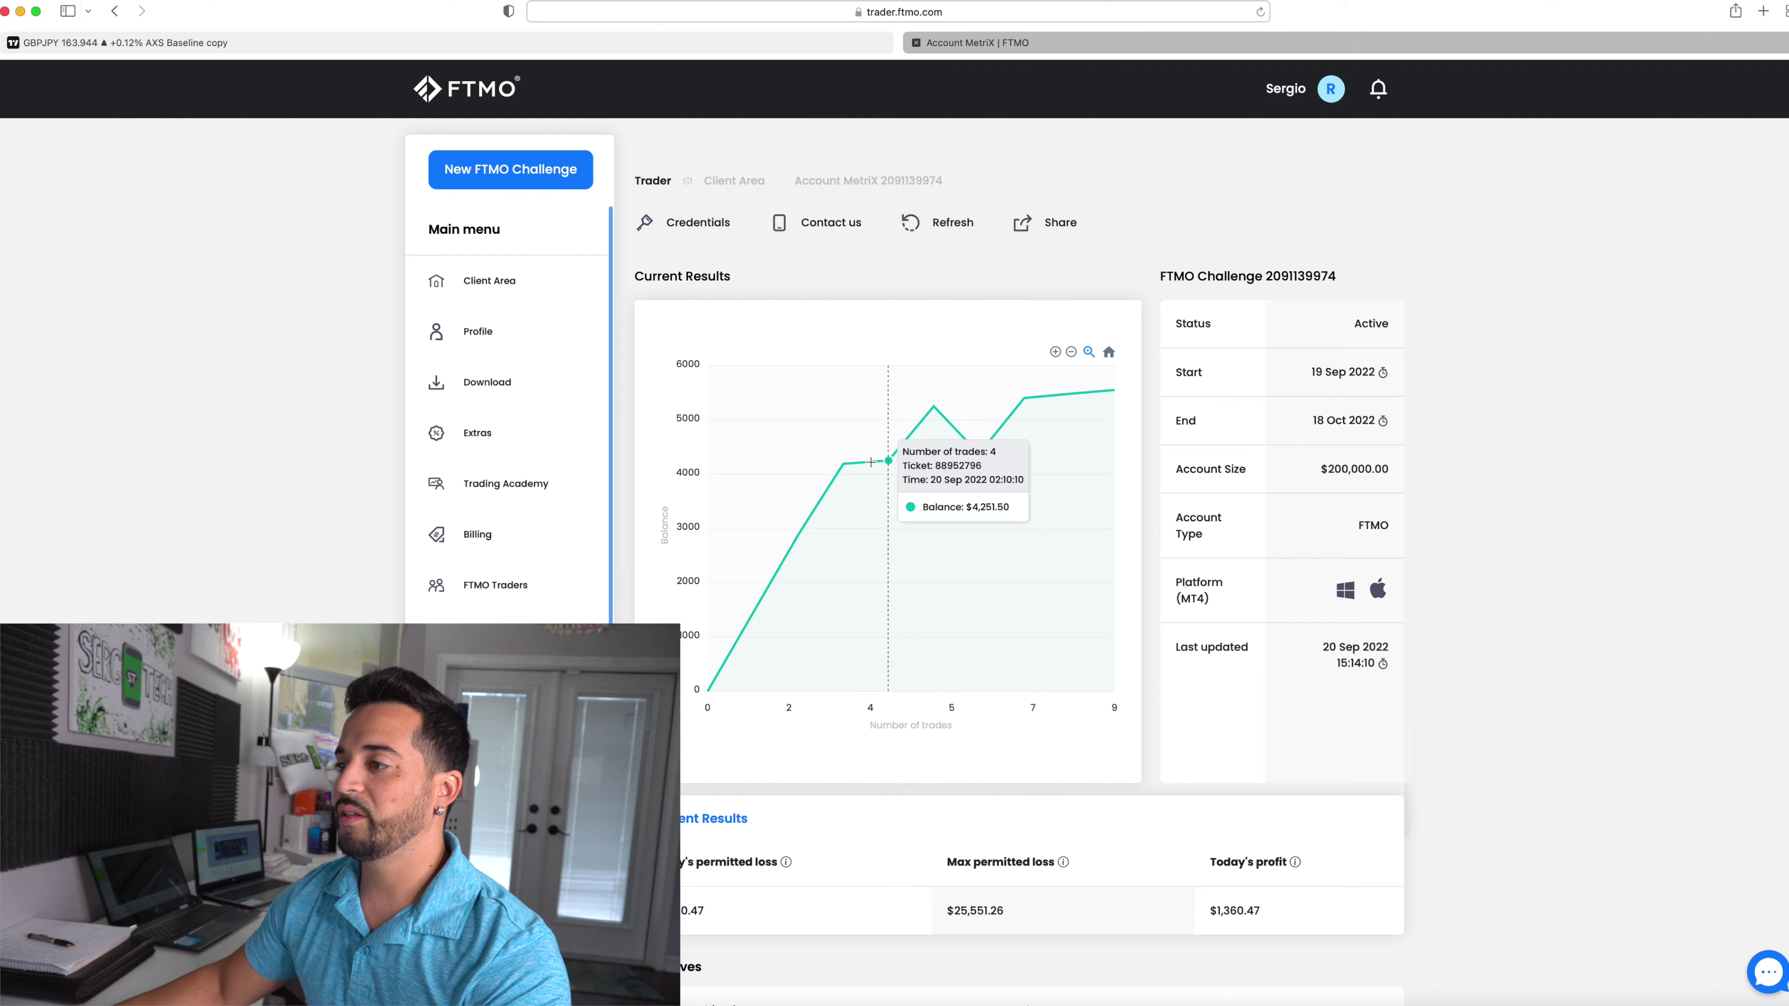